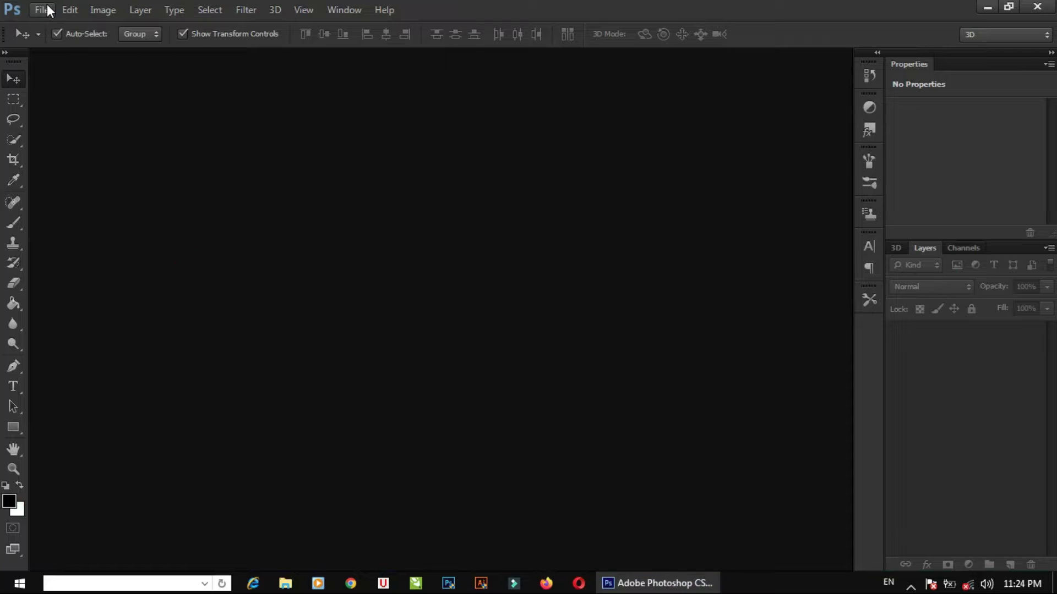
Open BC.psd from the banner design project folder, one level above the PSD folder.
click(32, 10)
click(60, 41)
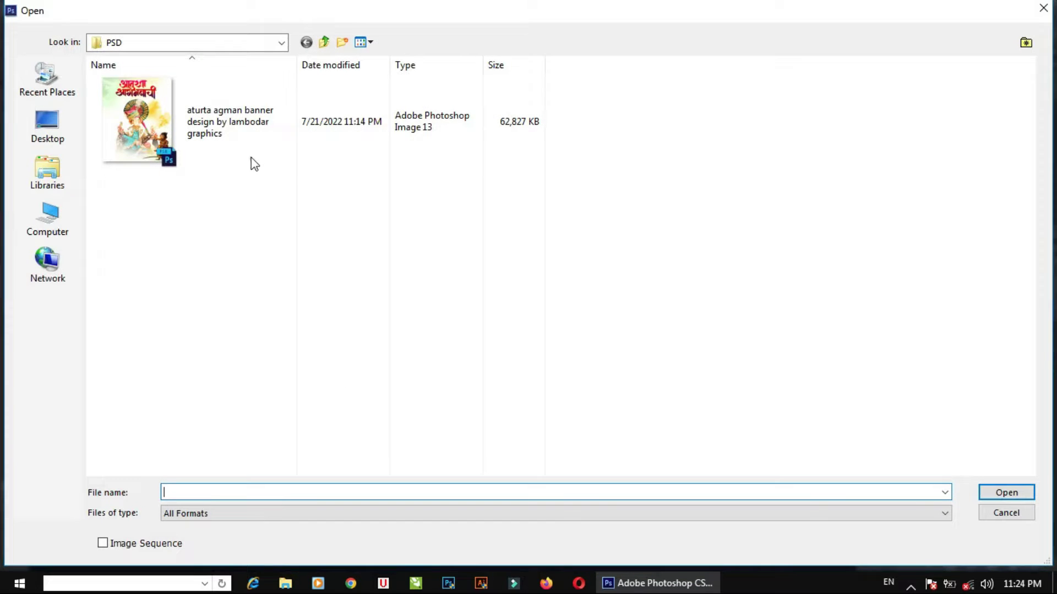
click(323, 42)
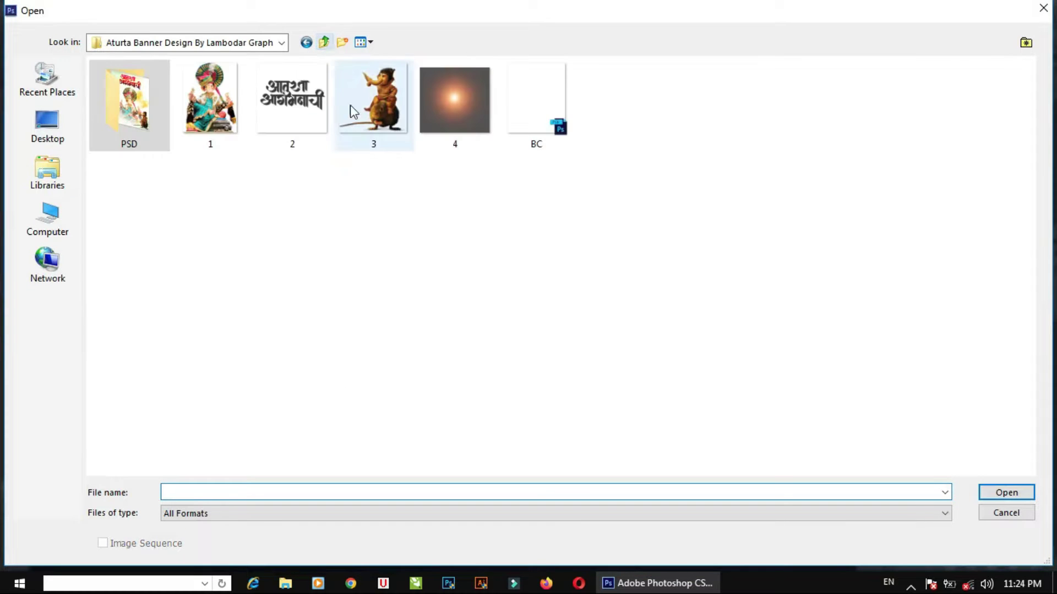
double_click(532, 123)
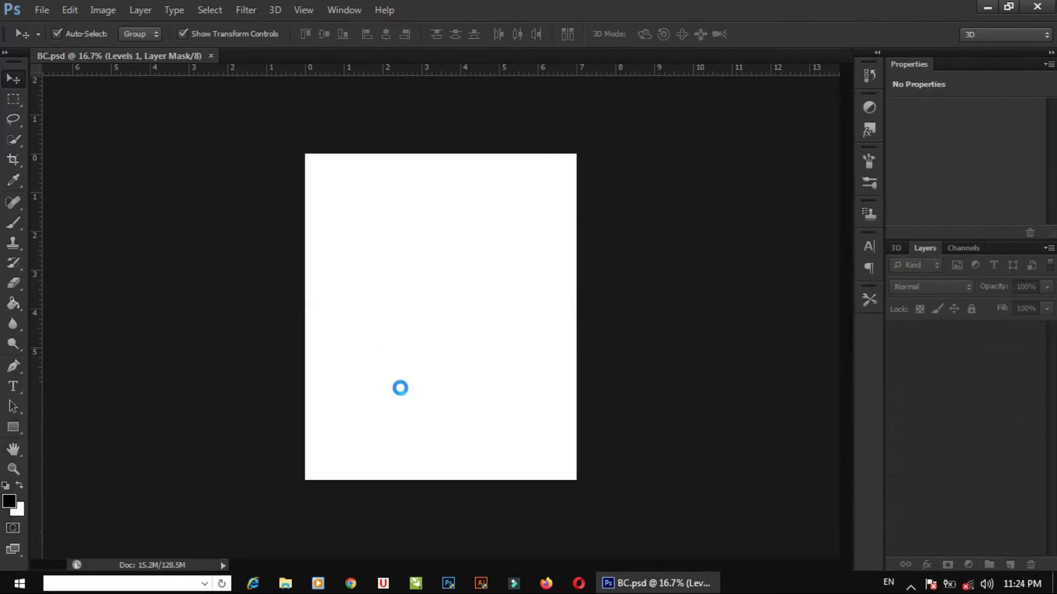
Zoom into the blank canvas and reveal the 5595239 pastel texture layer.
key(z)
click(450, 256)
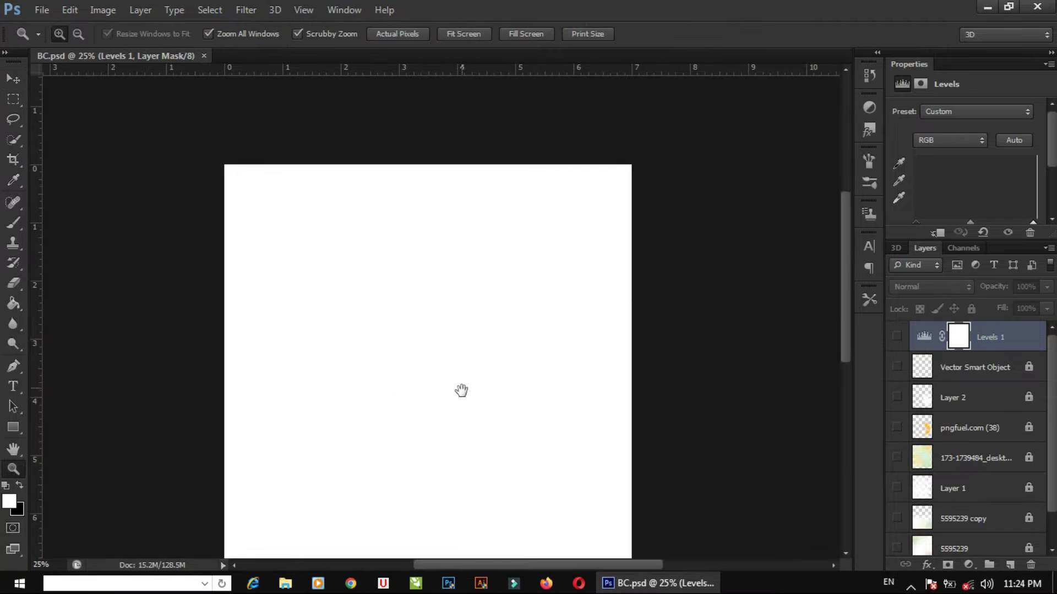
drag(461, 390, 447, 184)
scroll(484, 330, up, 2)
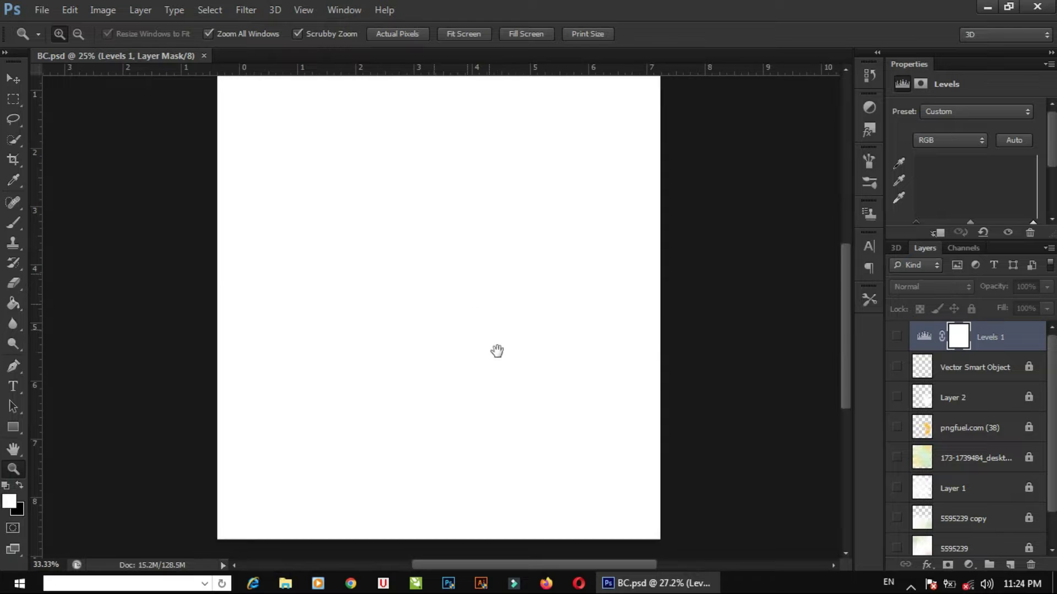
mouse_move(497, 351)
mouse_down()
mouse_move(394, 255)
mouse_move(507, 397)
mouse_up()
scroll(506, 380, up, 2)
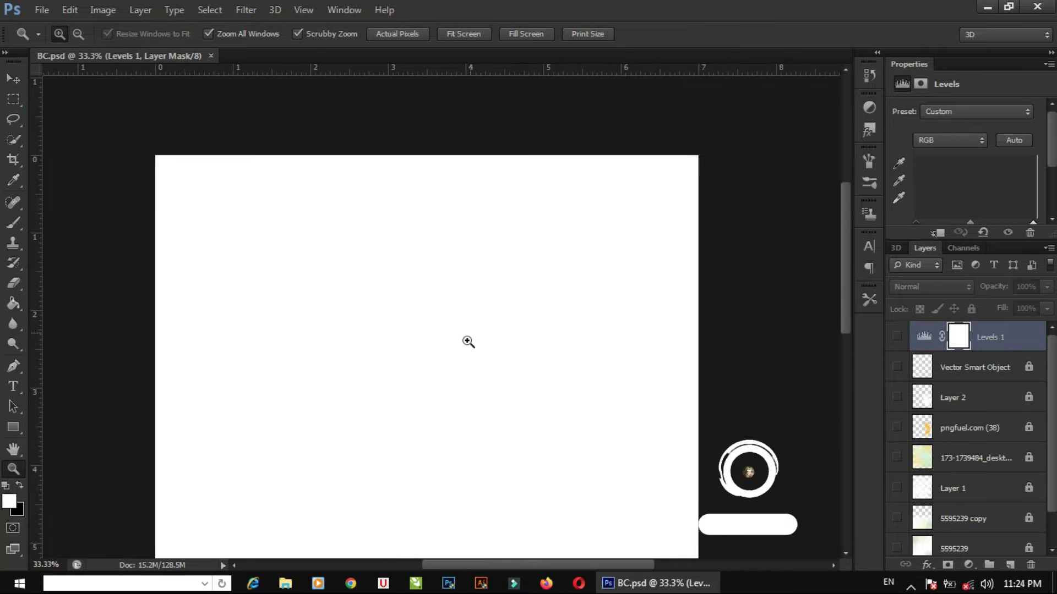
scroll(473, 342, down, 2)
key(v)
scroll(962, 401, down, 1)
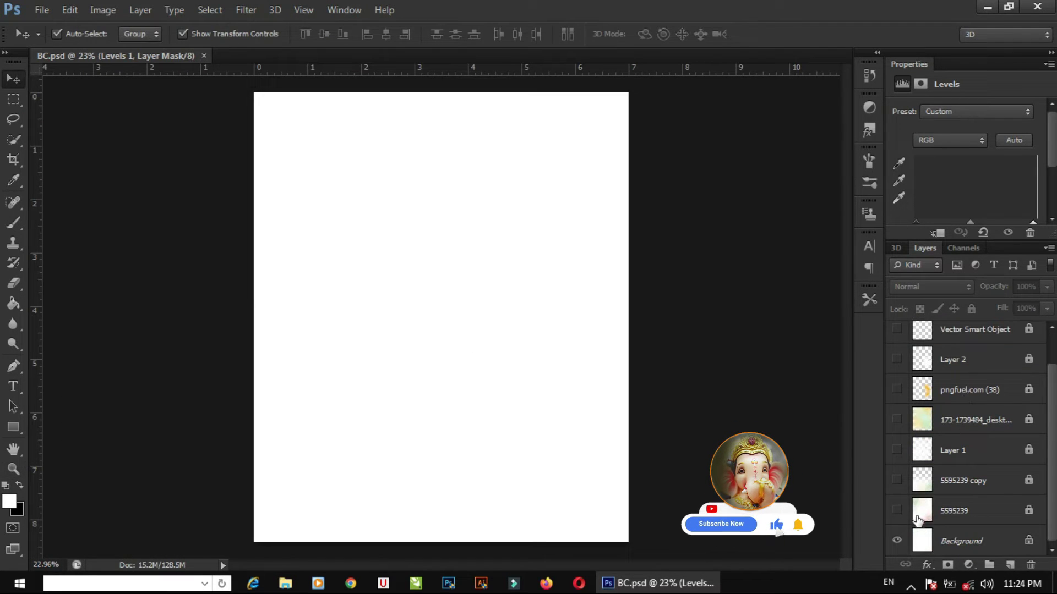
scroll(920, 368, up, 1)
scroll(906, 473, down, 1)
click(896, 511)
Zoom into the texture and toggle the 5595239 copy layer to compare it.
key(z)
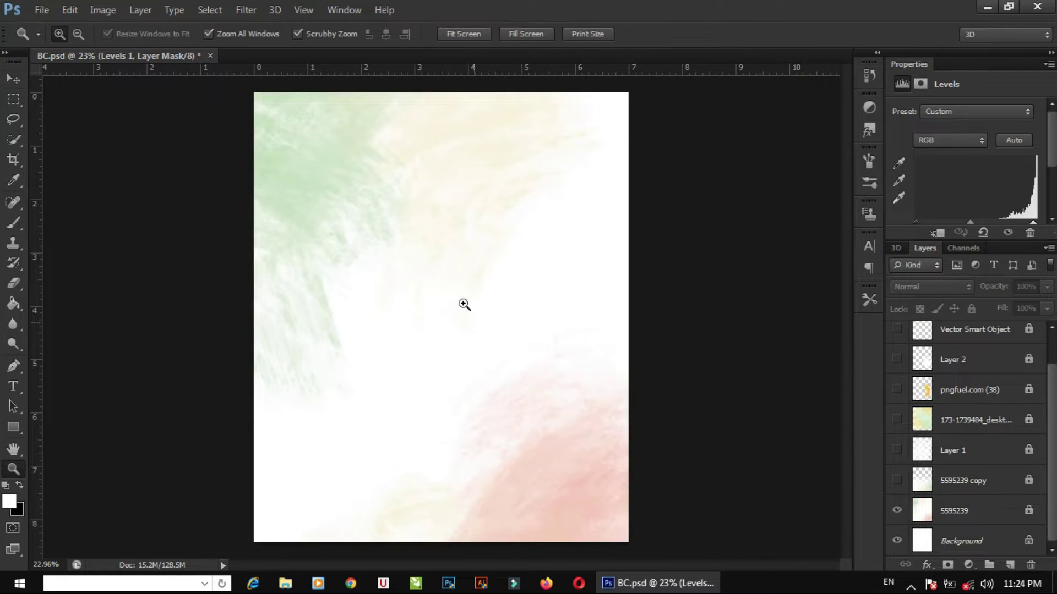
click(464, 305)
mouse_move(453, 313)
mouse_down()
mouse_move(352, 484)
mouse_move(418, 276)
mouse_up()
scroll(424, 324, down, 3)
scroll(428, 328, down, 2)
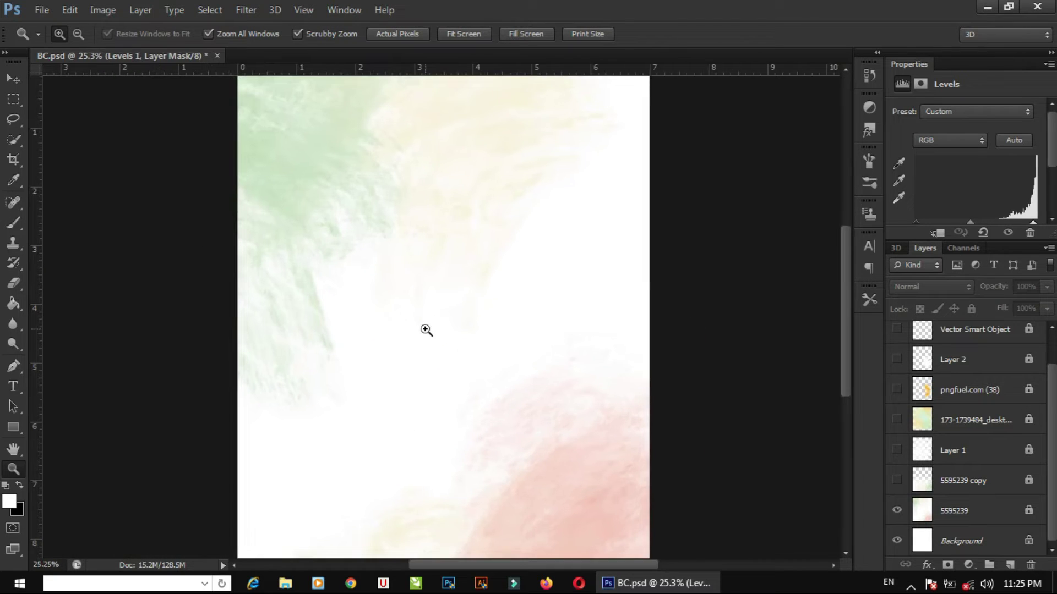
drag(404, 332, 394, 331)
click(896, 481)
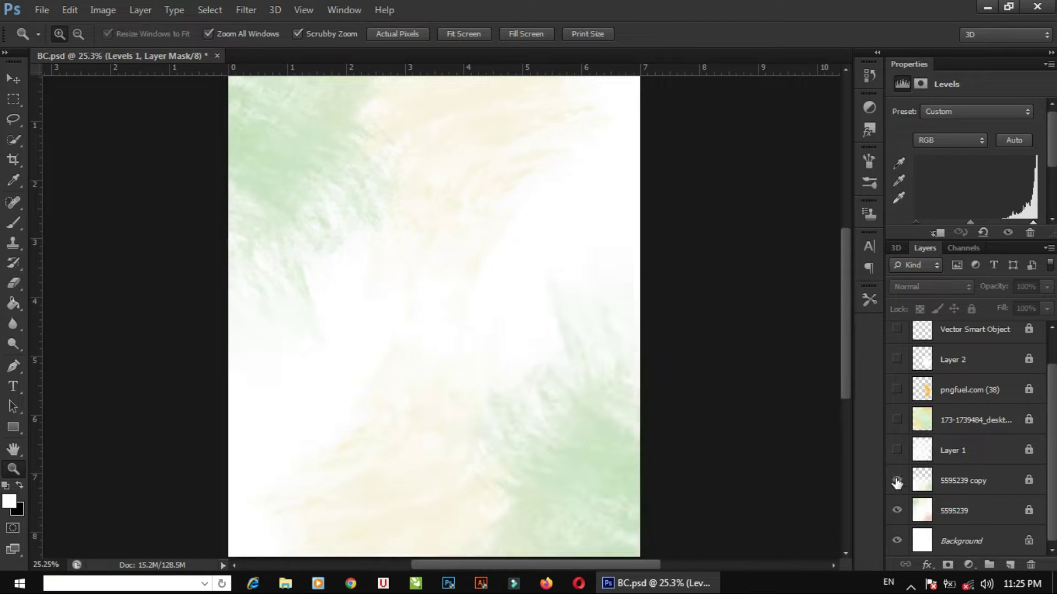
click(896, 480)
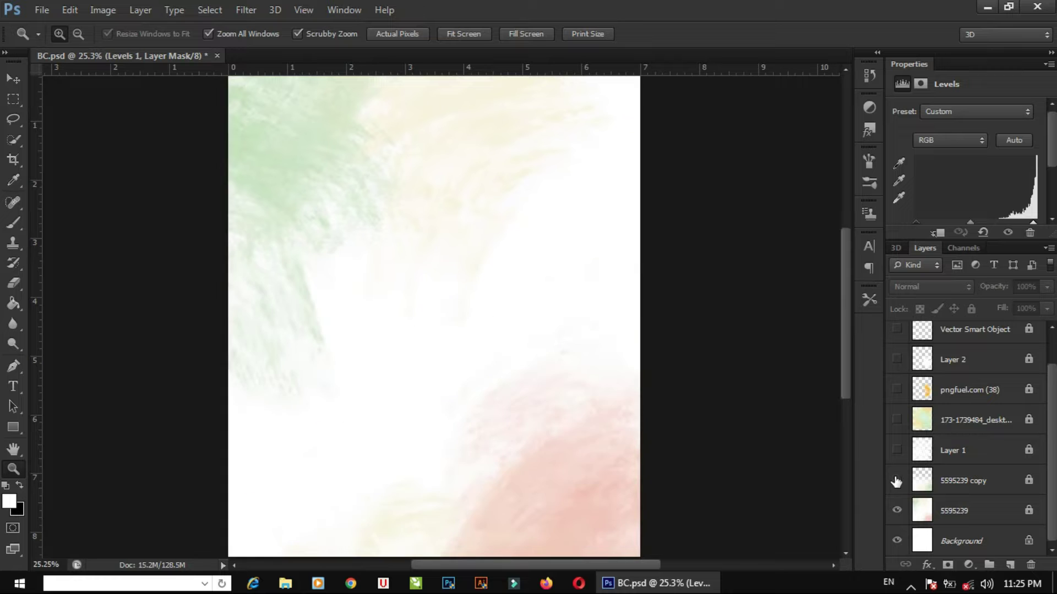
Reveal Layer 1 to soften the watercolour texture, then inspect the enlarged view.
click(896, 450)
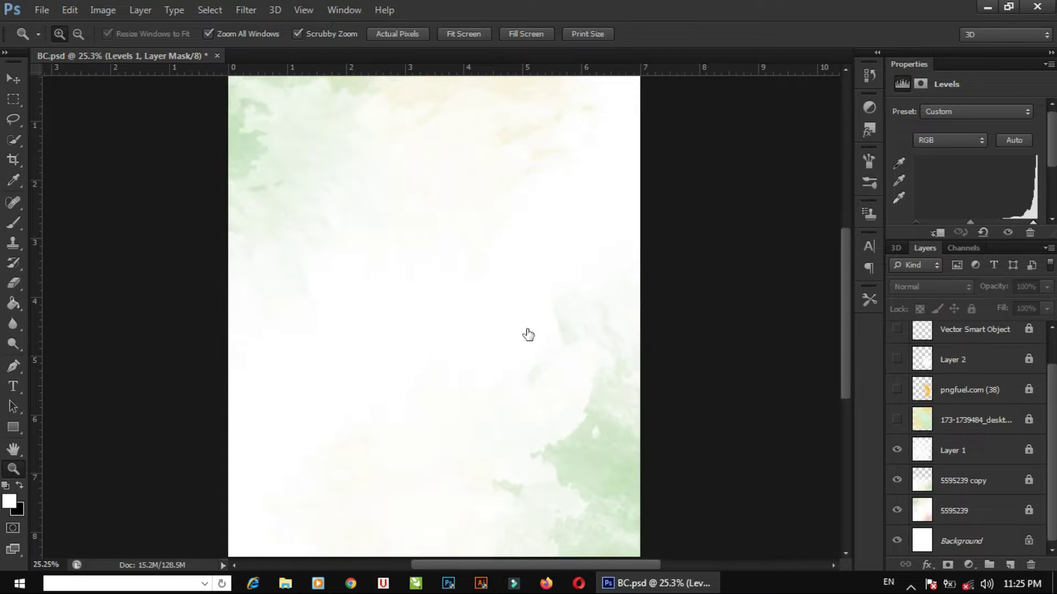
scroll(460, 307, down, 1)
scroll(460, 306, up, 2)
scroll(460, 307, down, 3)
scroll(451, 317, up, 4)
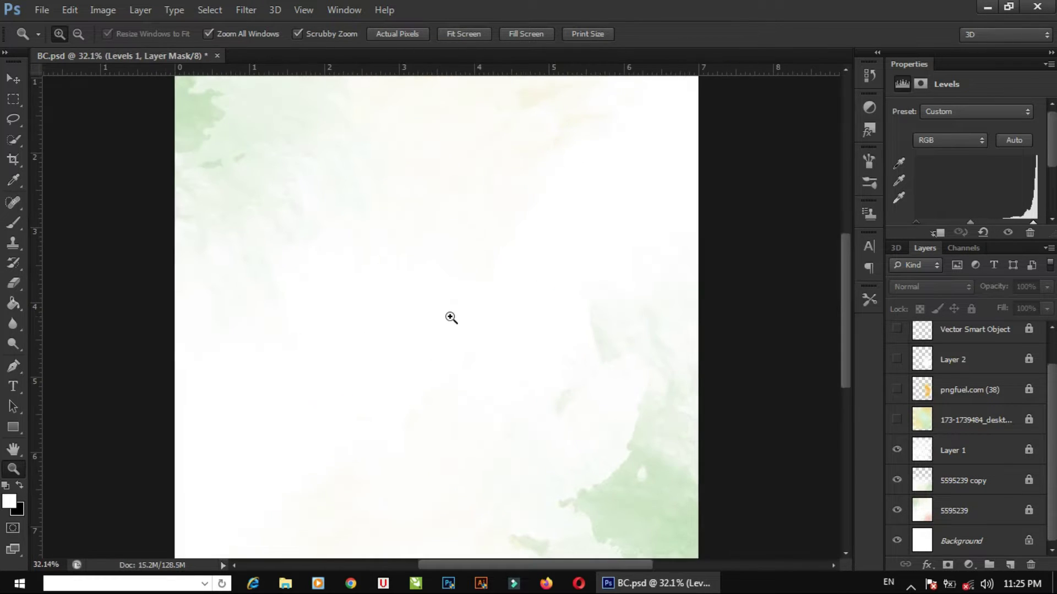
scroll(539, 400, down, 2)
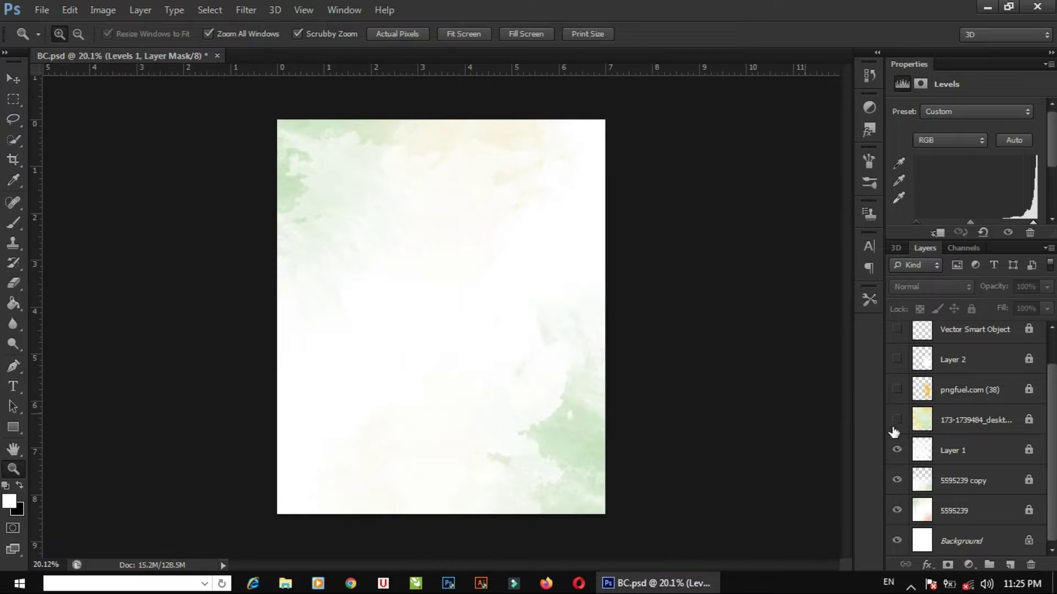
scroll(454, 236, up, 2)
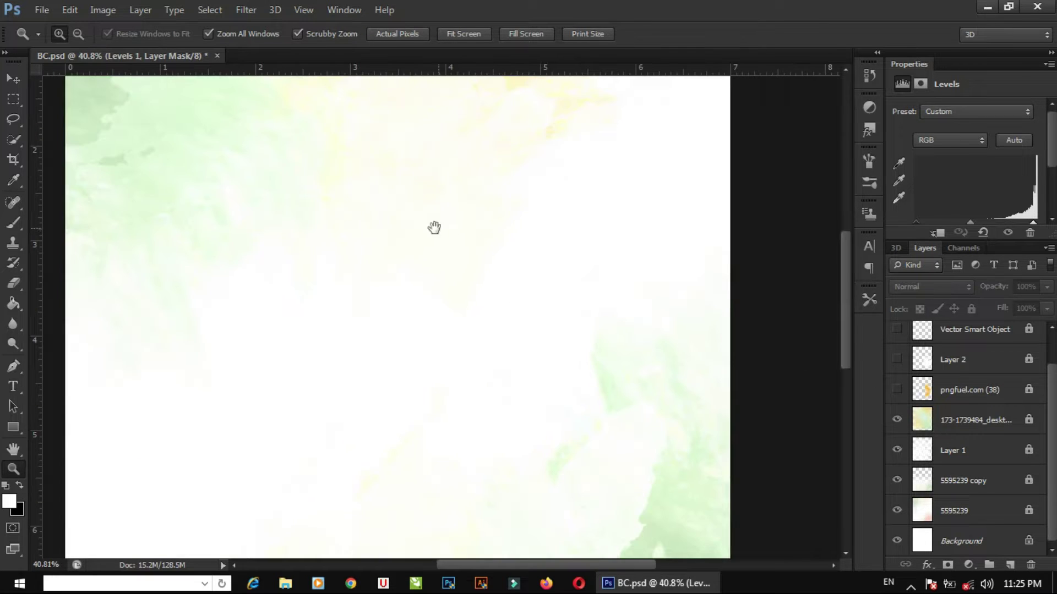
drag(434, 227, 474, 401)
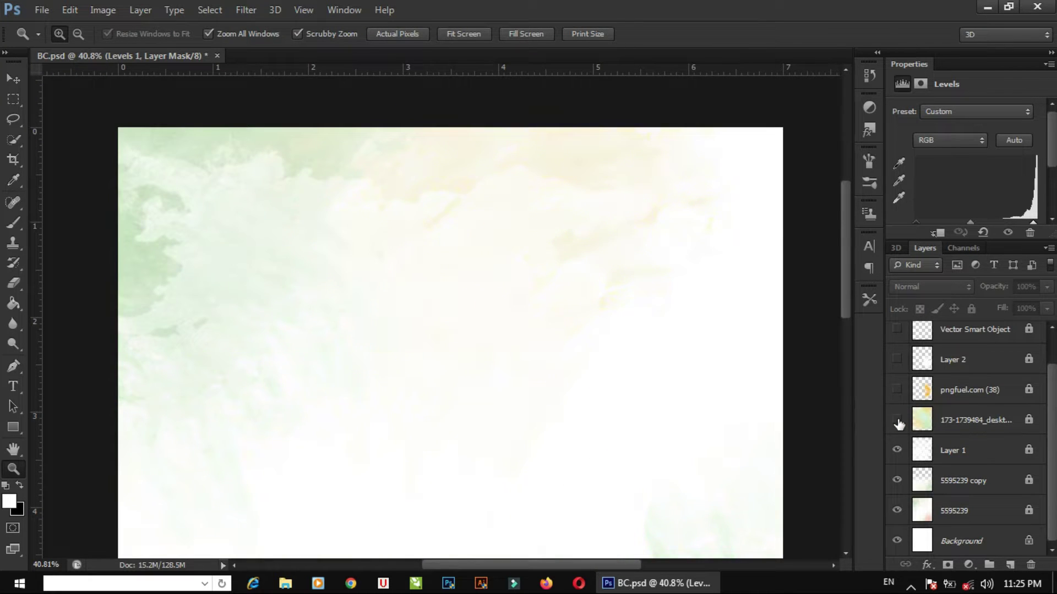
Reveal the yellow watercolour splash layer, comparing the poster with and without it.
click(897, 390)
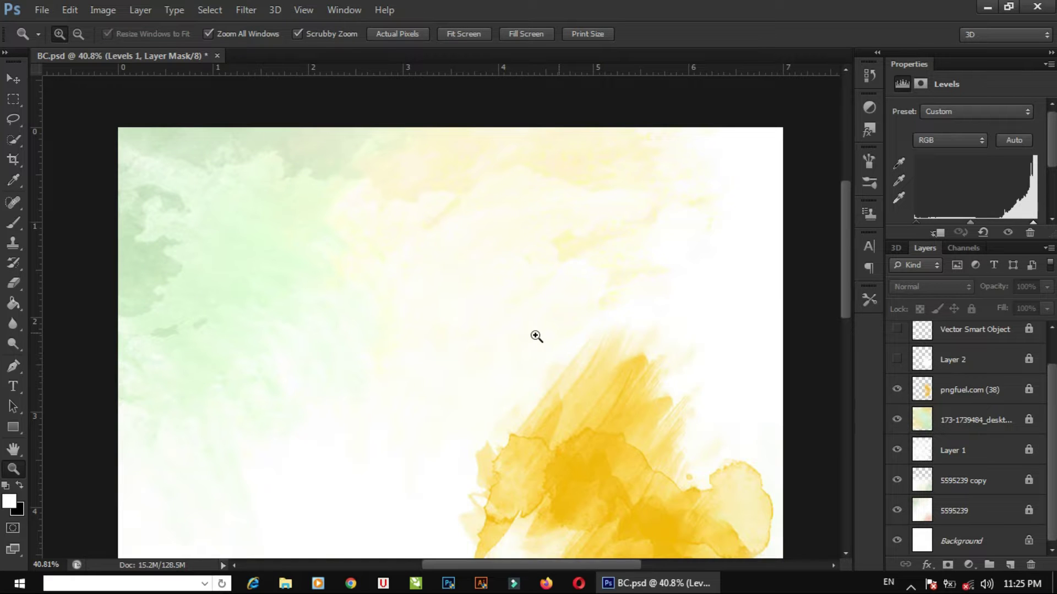
scroll(549, 371, down, 2)
scroll(550, 384, down, 2)
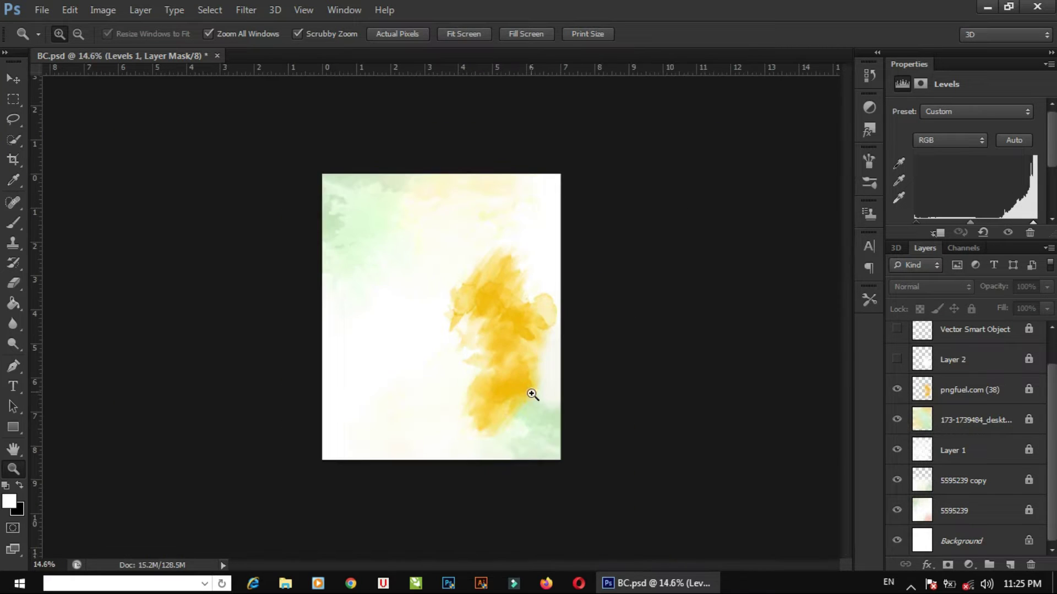
scroll(536, 394, up, 1)
scroll(554, 417, up, 2)
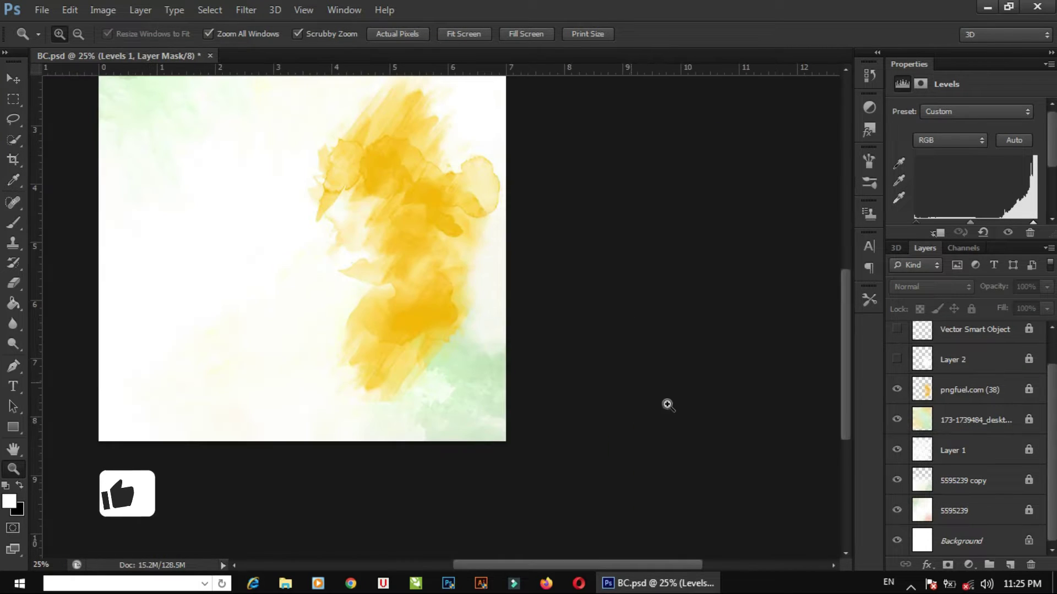
click(897, 390)
mouse_move(461, 276)
mouse_down()
mouse_move(573, 434)
mouse_move(639, 383)
mouse_up()
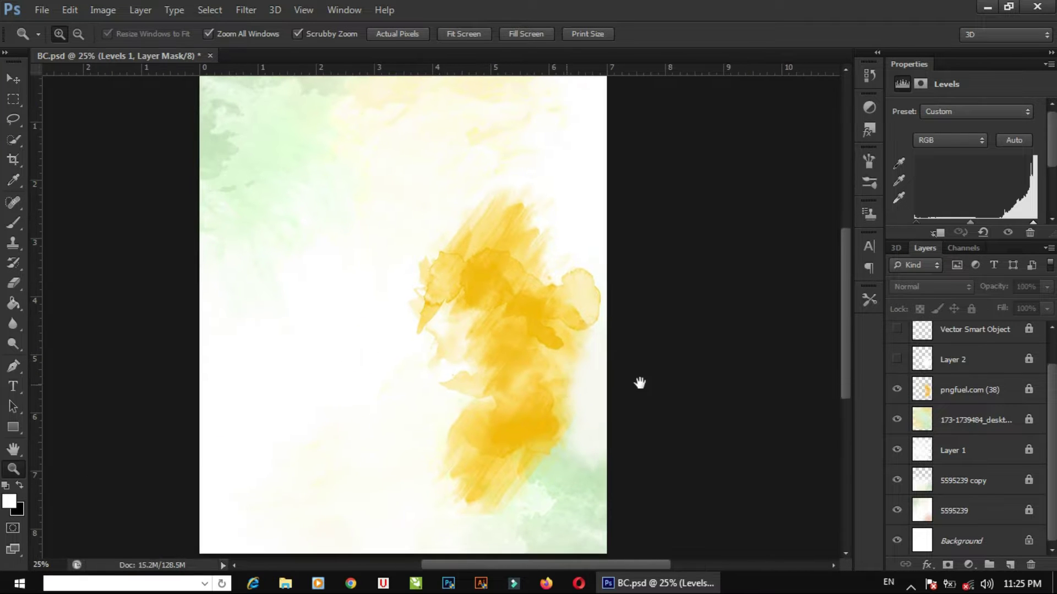
Show Layer 2 to wash out the splash, then zoom into the poster's middle.
click(897, 360)
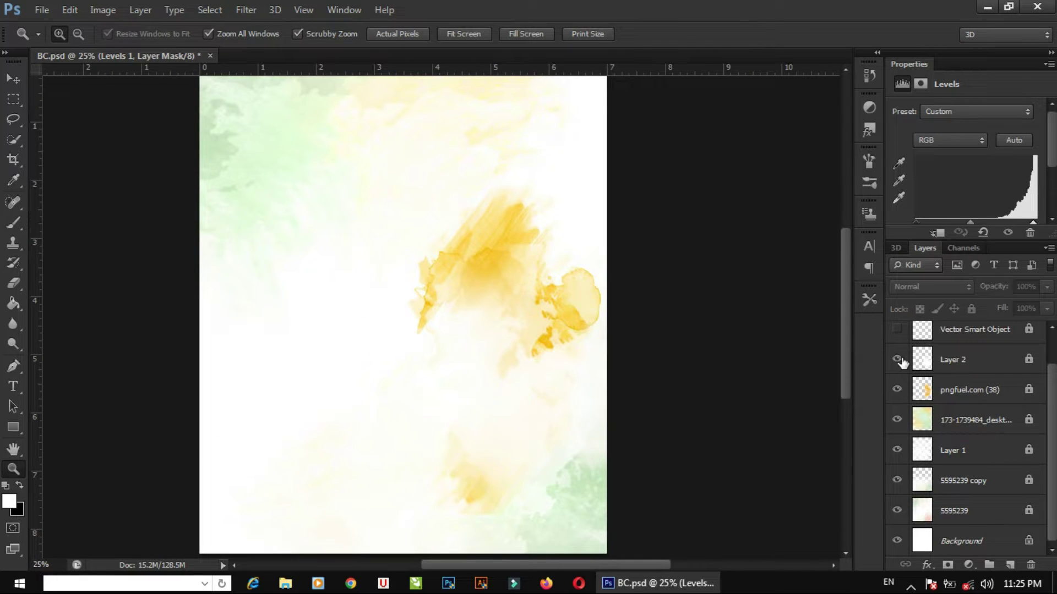
key(v)
click(897, 361)
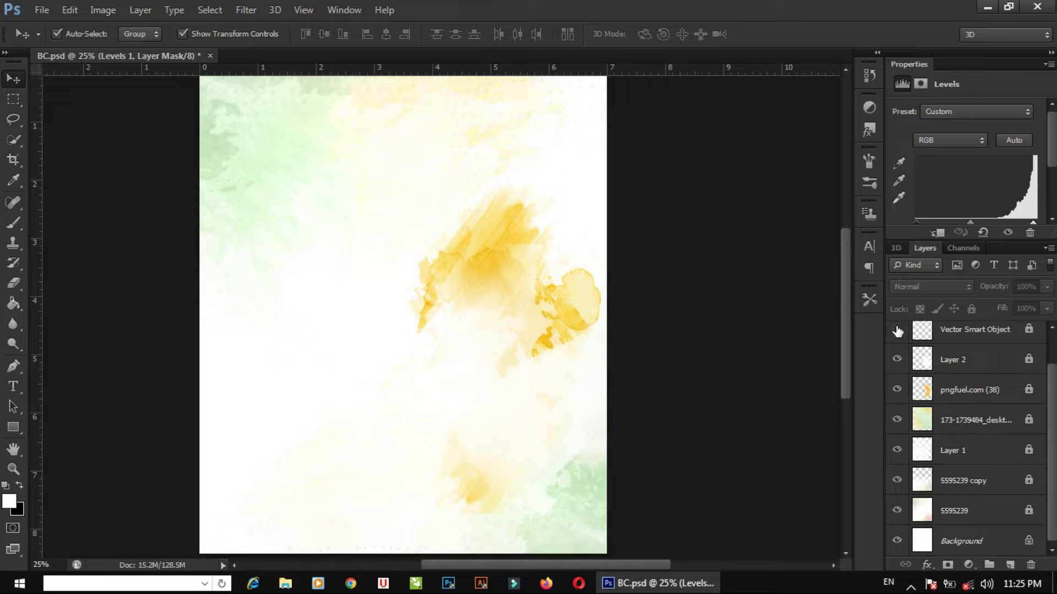
key(z)
click(448, 273)
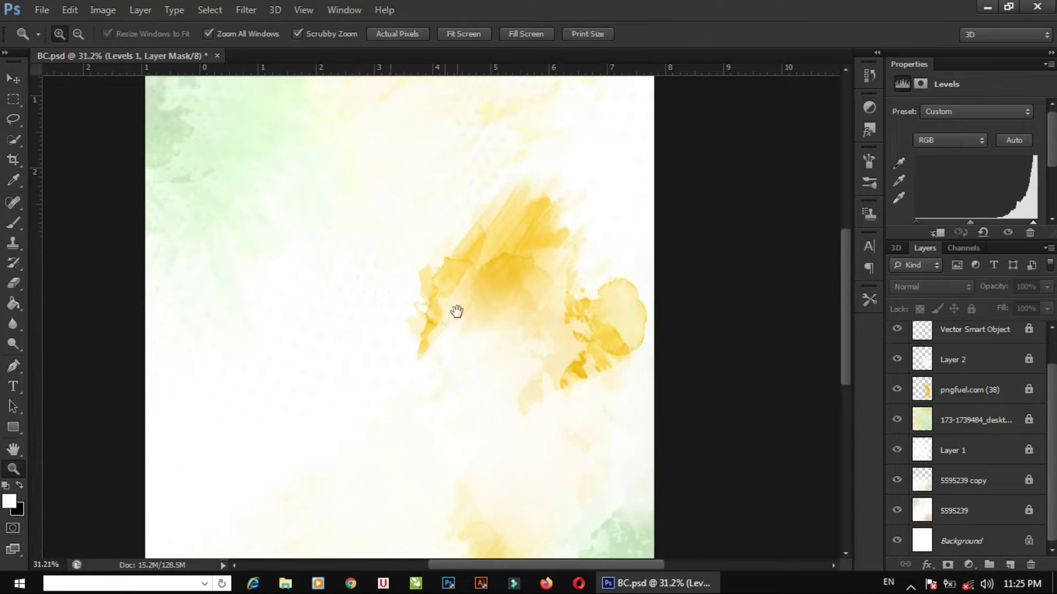
drag(456, 309, 422, 329)
scroll(422, 329, down, 1)
scroll(432, 342, down, 1)
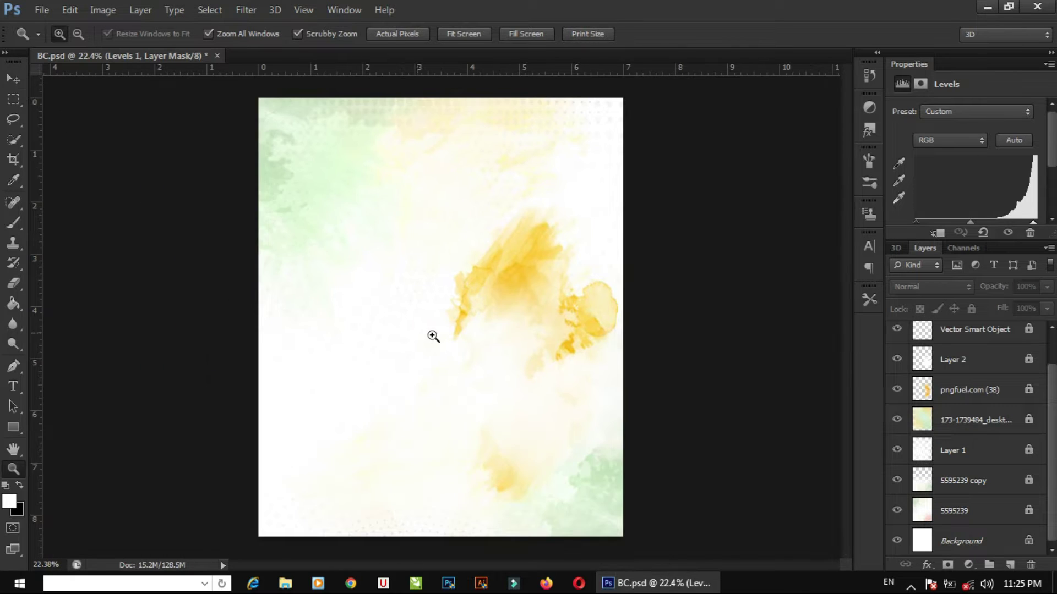
key(v)
scroll(447, 299, down, 1)
scroll(446, 300, up, 1)
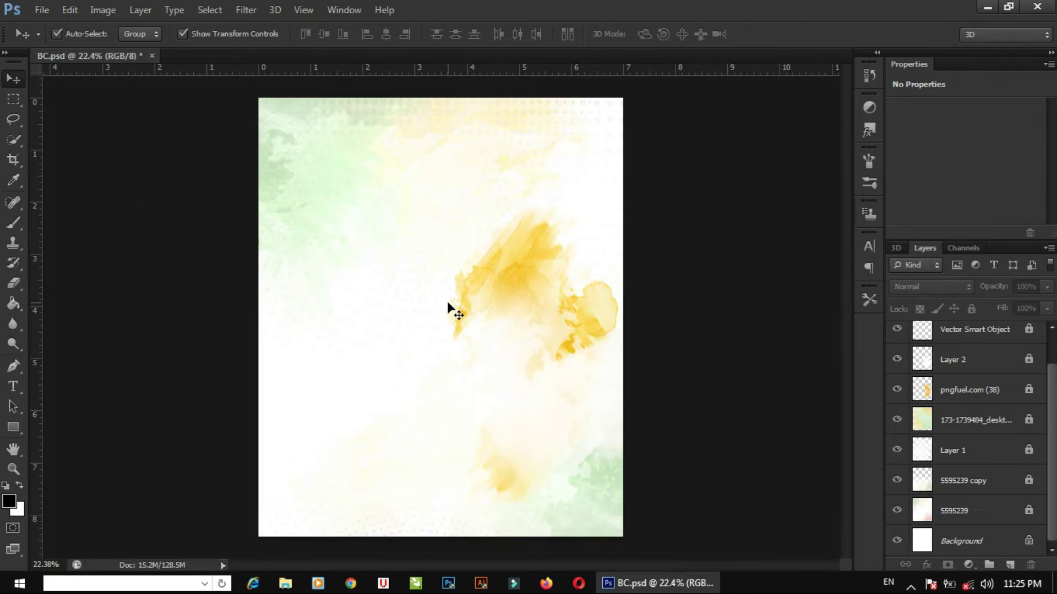
key(ctrl+o)
Bring the Ganesha idol from 1.png into BC.psd, shrunk and moved to the centre.
double_click(211, 102)
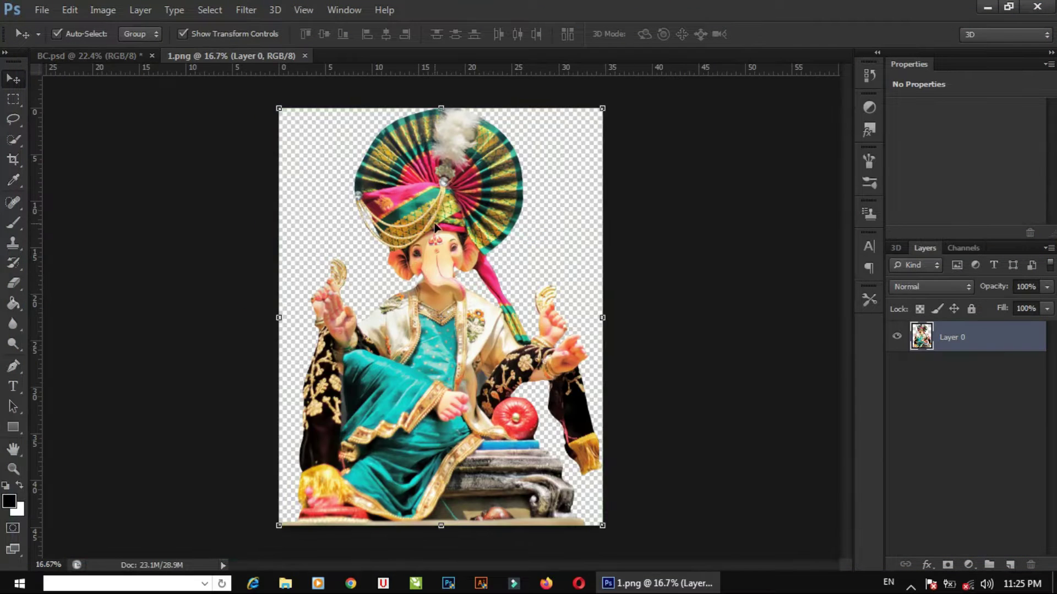
mouse_move(370, 292)
mouse_down()
mouse_move(88, 69)
mouse_move(361, 248)
mouse_up()
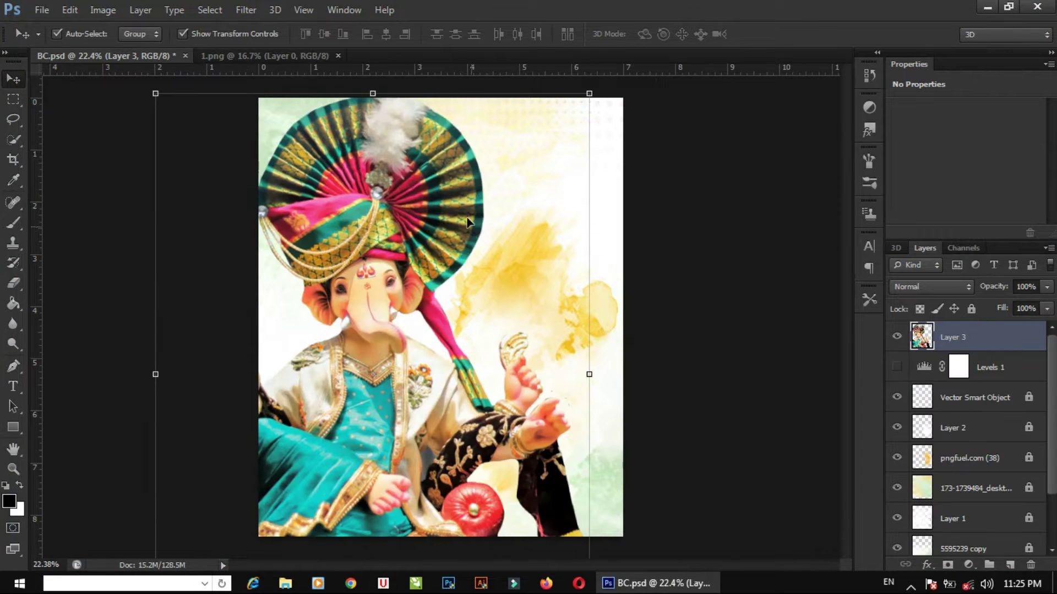
key(ctrl+t)
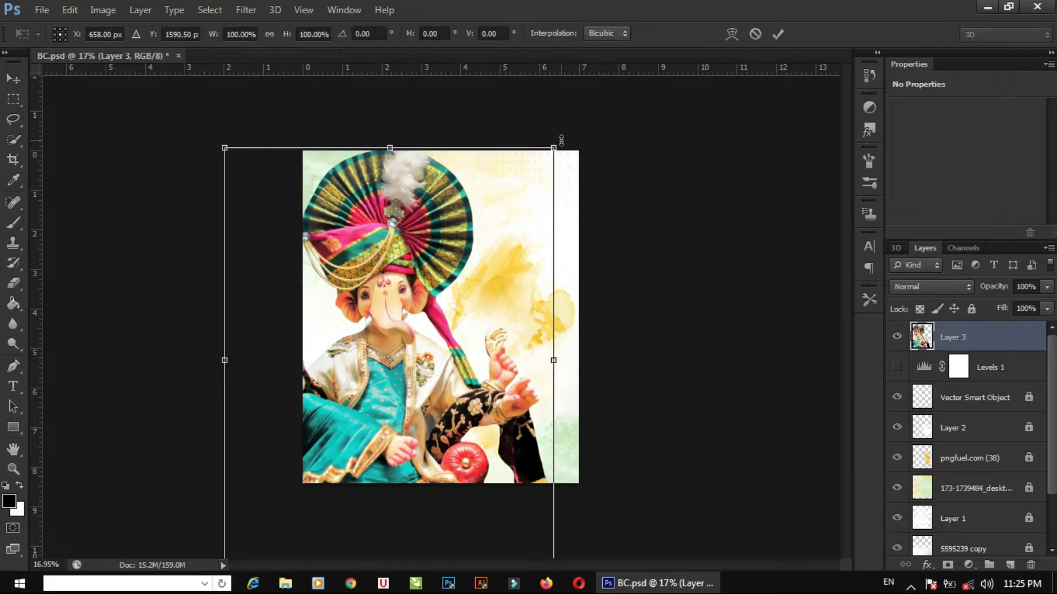
drag(557, 142, 377, 373)
mouse_move(350, 441)
mouse_down()
mouse_move(470, 369)
mouse_move(474, 355)
mouse_move(481, 361)
mouse_up()
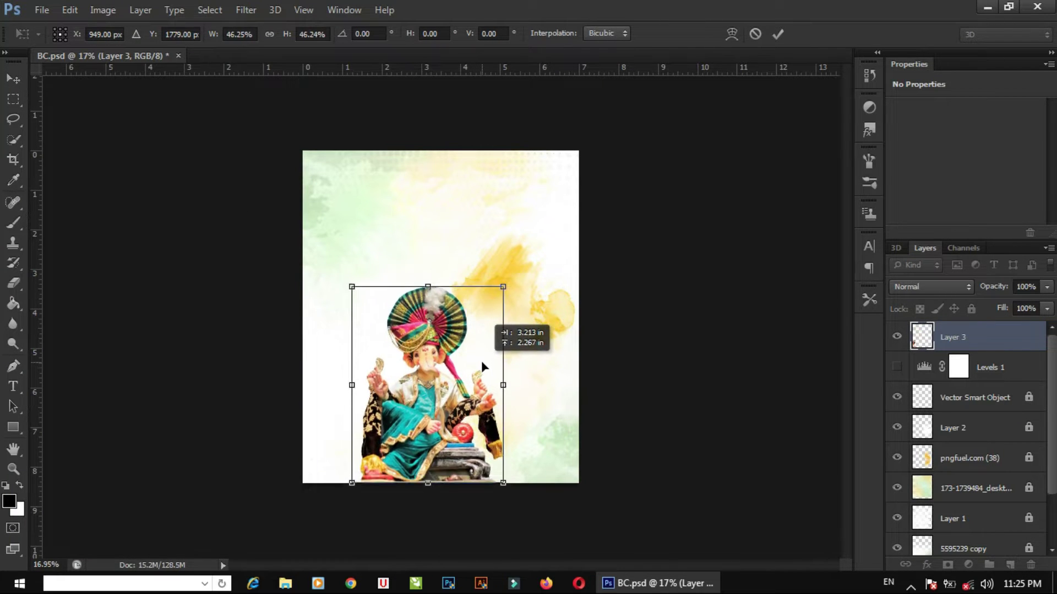
Fine-tune the idol to about 62% size, apply it, and nudge it left twice.
mouse_move(503, 287)
mouse_down()
mouse_move(527, 241)
mouse_move(560, 214)
mouse_up()
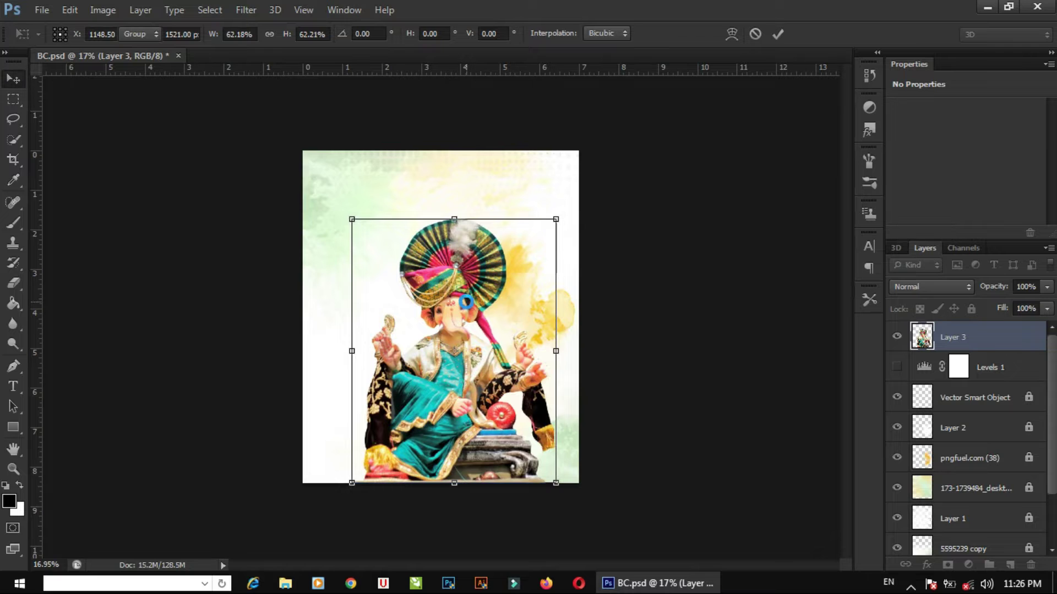
drag(555, 219, 543, 231)
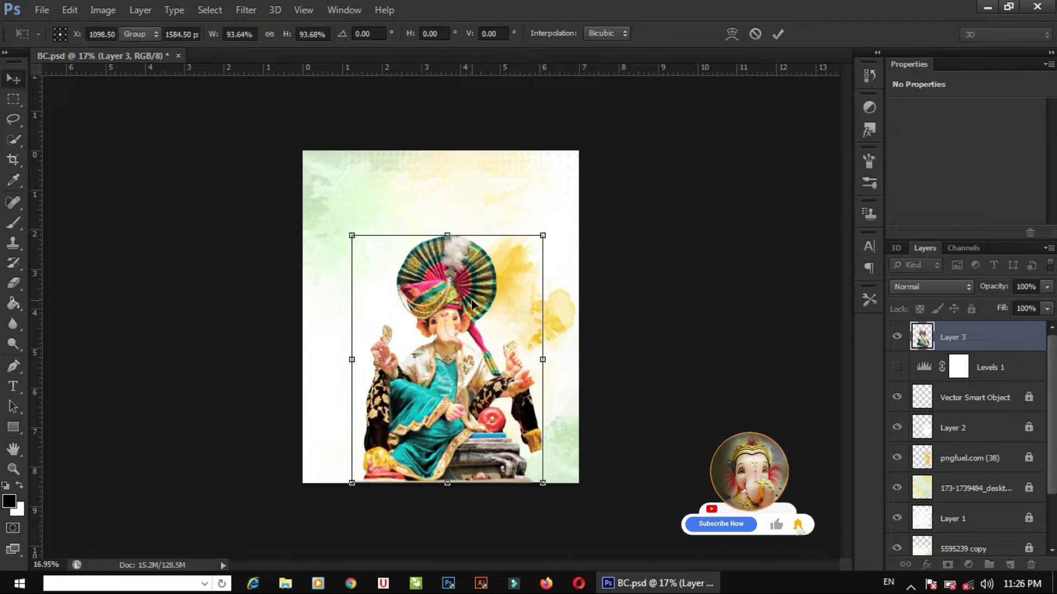
key(Return)
key(shift+Left)
key(shift+Left)
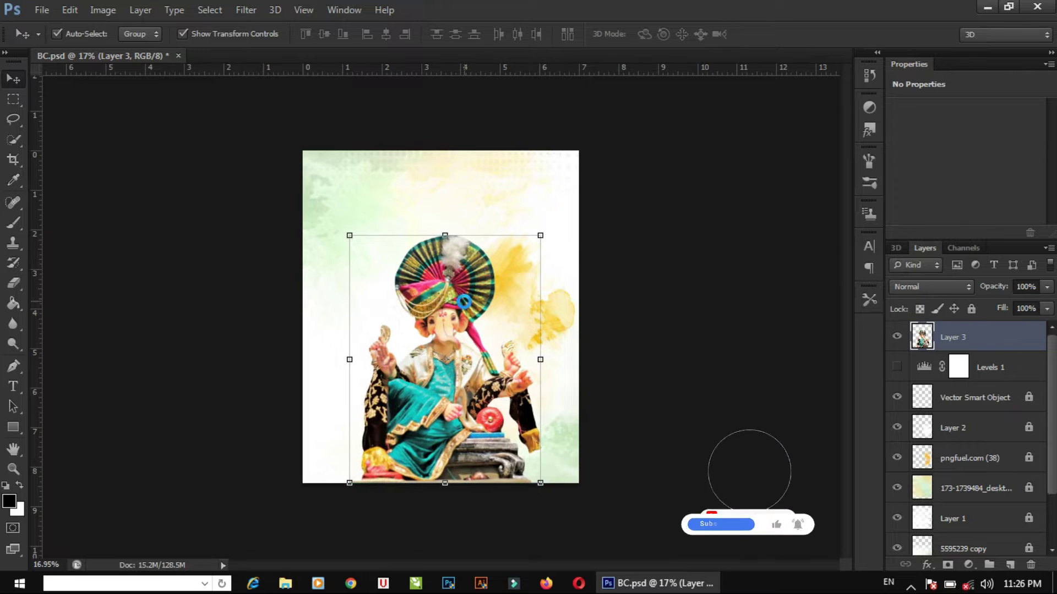
key(shift+Left)
key(shift+Left)
key(shift+Left)
key(shift+Left)
key(shift+Left)
key(shift+Left)
key(shift+Left)
key(shift+Left)
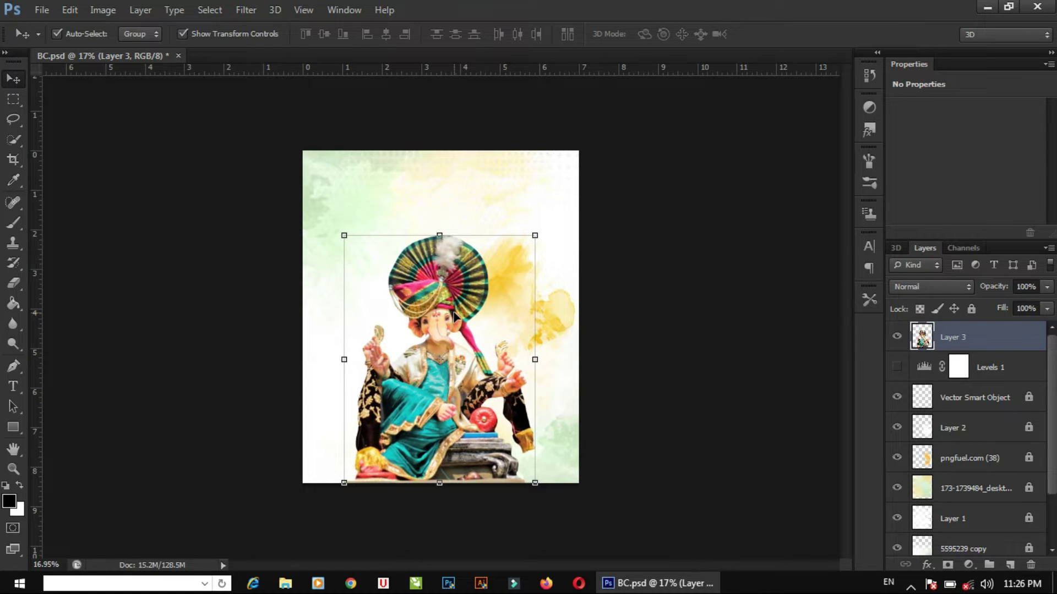
Erase along the idol's feet and pedestal with a low-opacity eraser so the base fades out.
key(w)
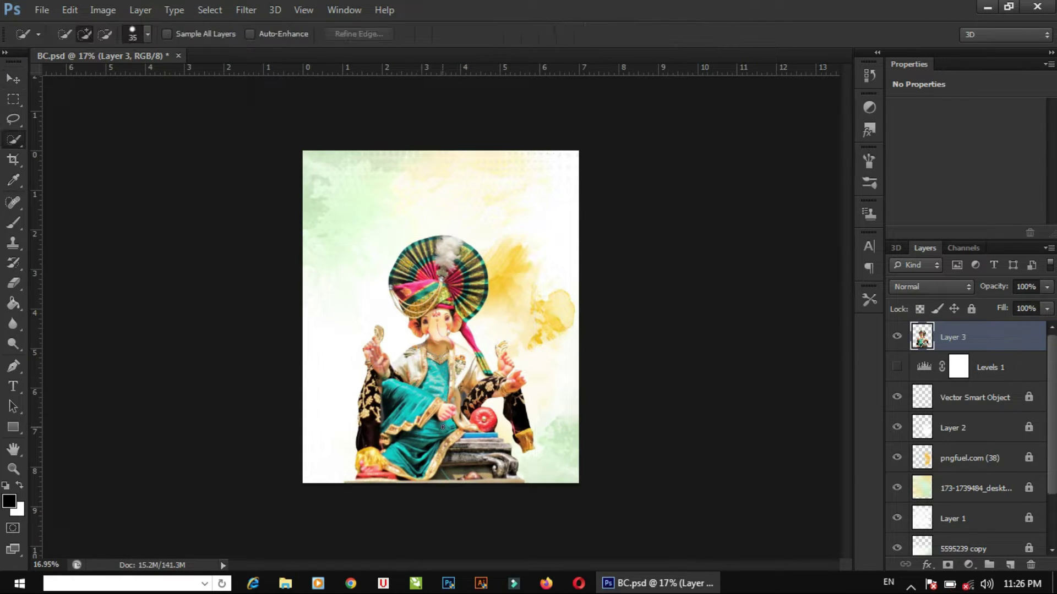
key(e)
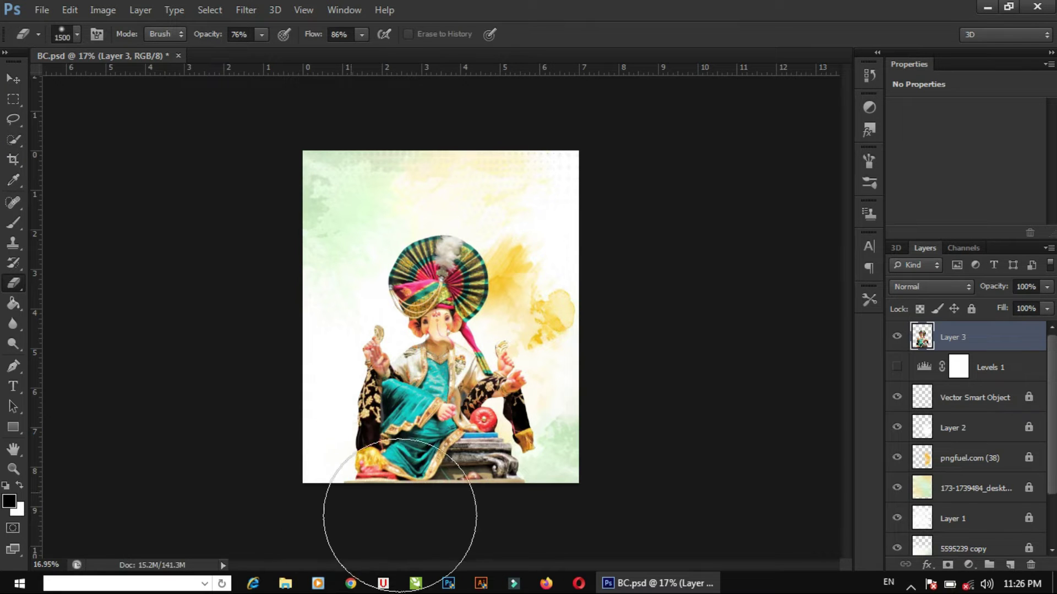
mouse_move(401, 523)
mouse_down()
mouse_move(388, 502)
mouse_move(488, 519)
mouse_move(543, 500)
mouse_move(488, 530)
mouse_move(482, 522)
mouse_up()
mouse_move(395, 544)
mouse_down()
mouse_move(354, 484)
mouse_move(485, 507)
mouse_move(546, 490)
mouse_move(538, 507)
mouse_move(448, 514)
mouse_move(462, 512)
mouse_move(450, 495)
mouse_move(500, 500)
mouse_up()
key(v)
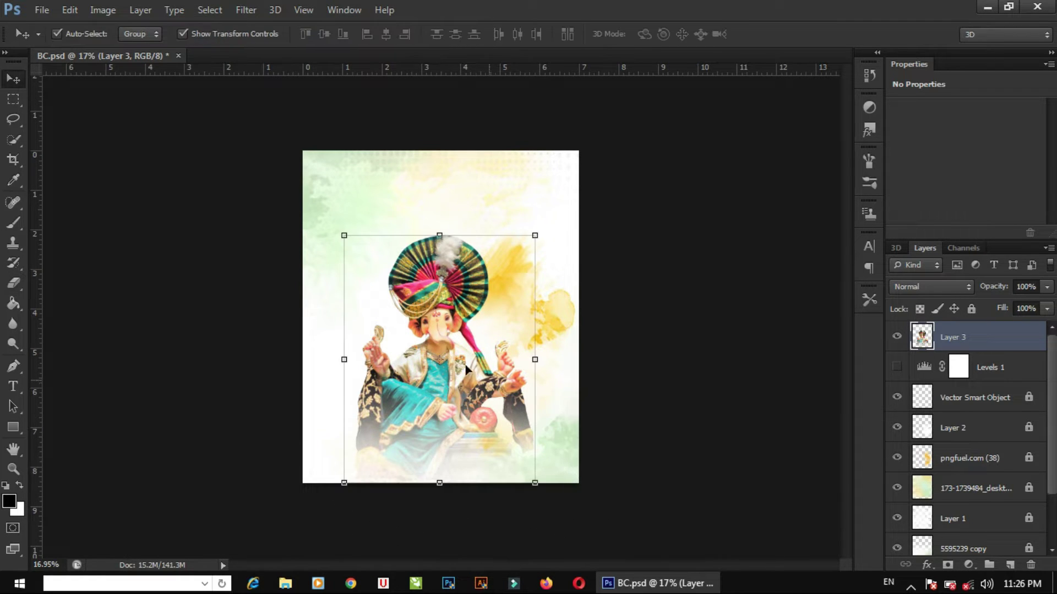
scroll(436, 348, up, 1)
scroll(436, 348, up, 1)
scroll(436, 347, up, 1)
scroll(437, 352, down, 2)
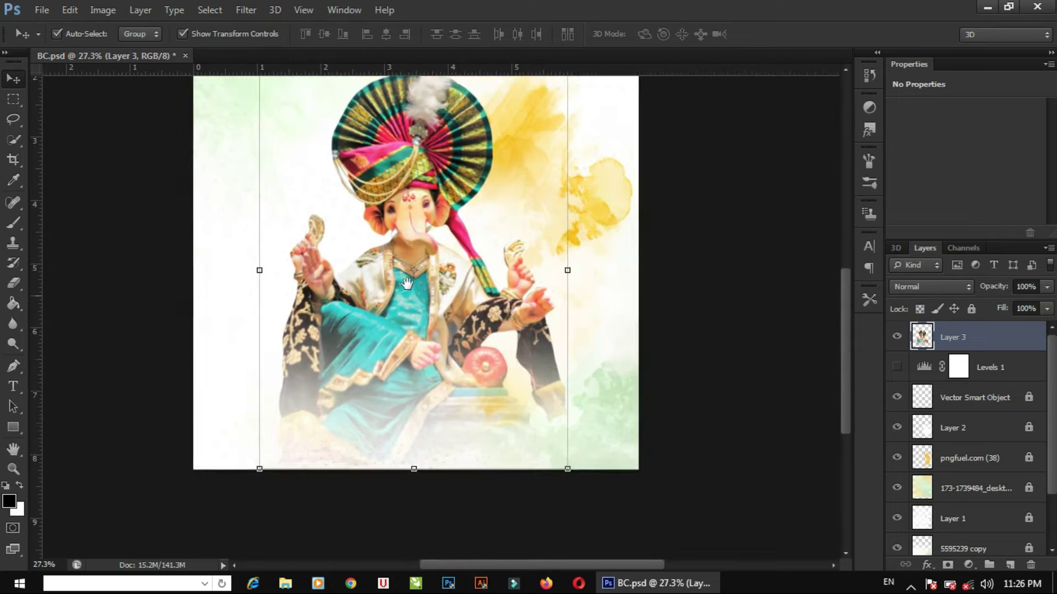
scroll(436, 358, up, 2)
scroll(435, 357, down, 1)
scroll(435, 355, up, 1)
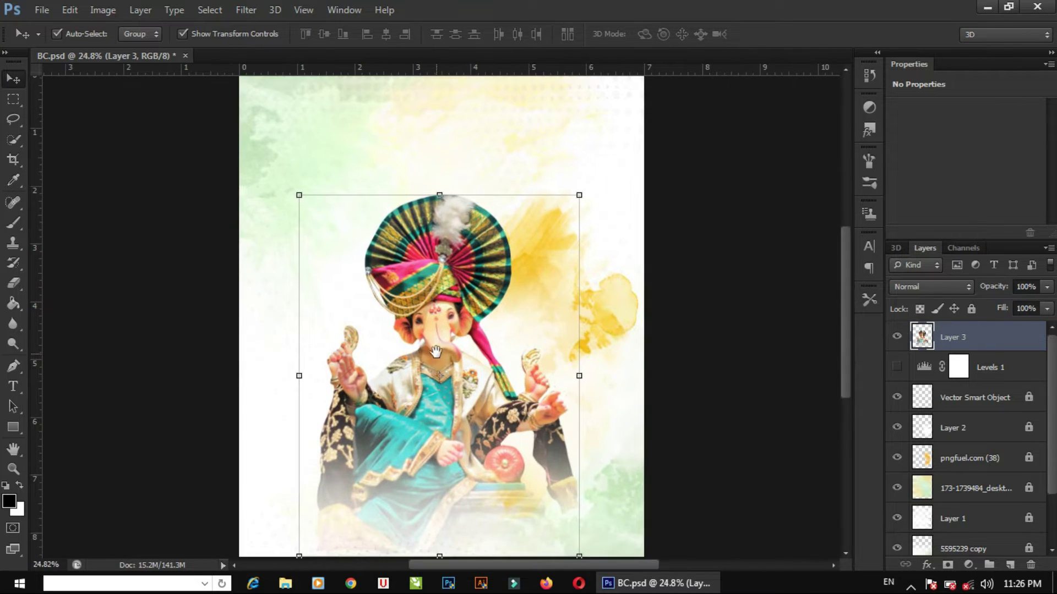
Bring the orange glow image 4.jpg into BC.psd as a new layer and close its document.
key(ctrl+o)
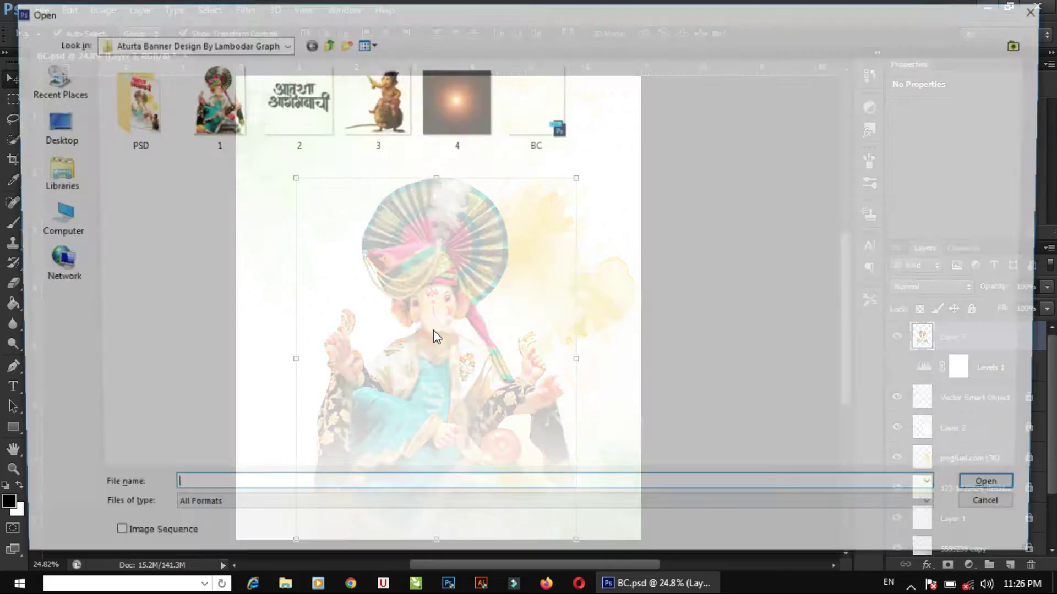
click(460, 87)
key(Return)
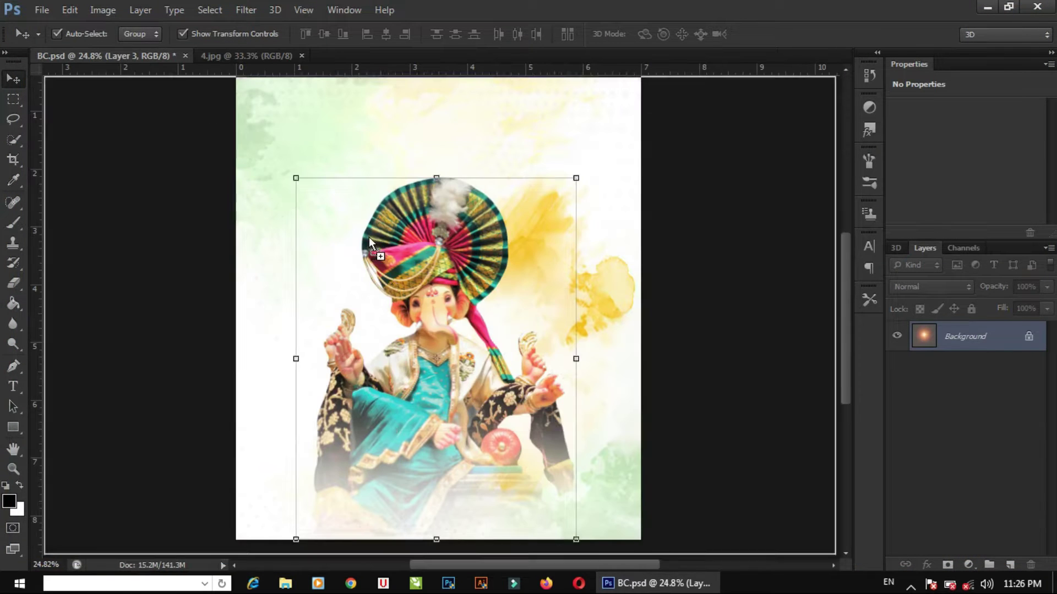
drag(138, 59, 369, 237)
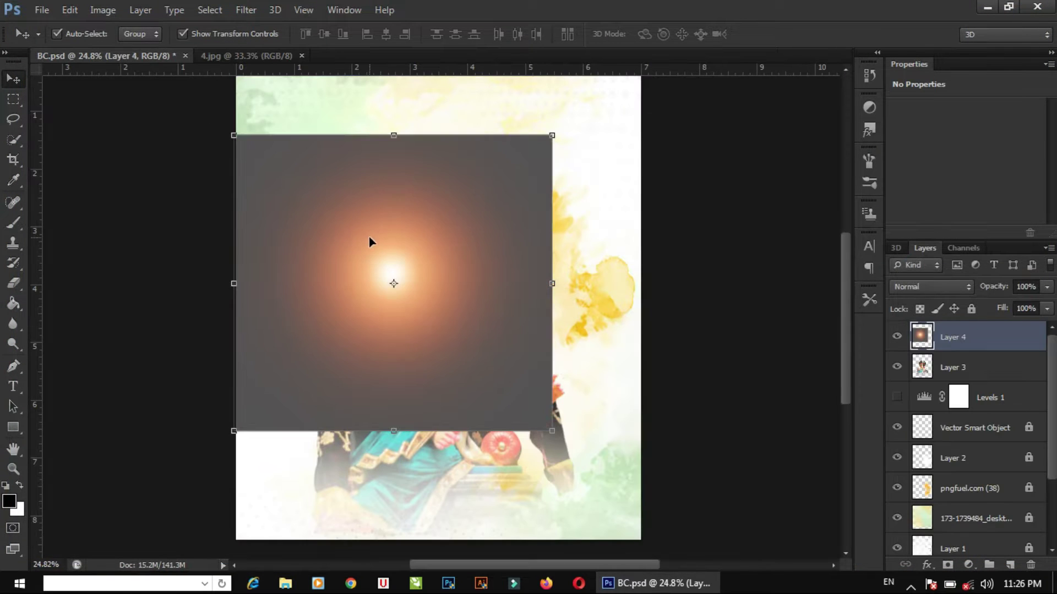
drag(398, 170, 399, 124)
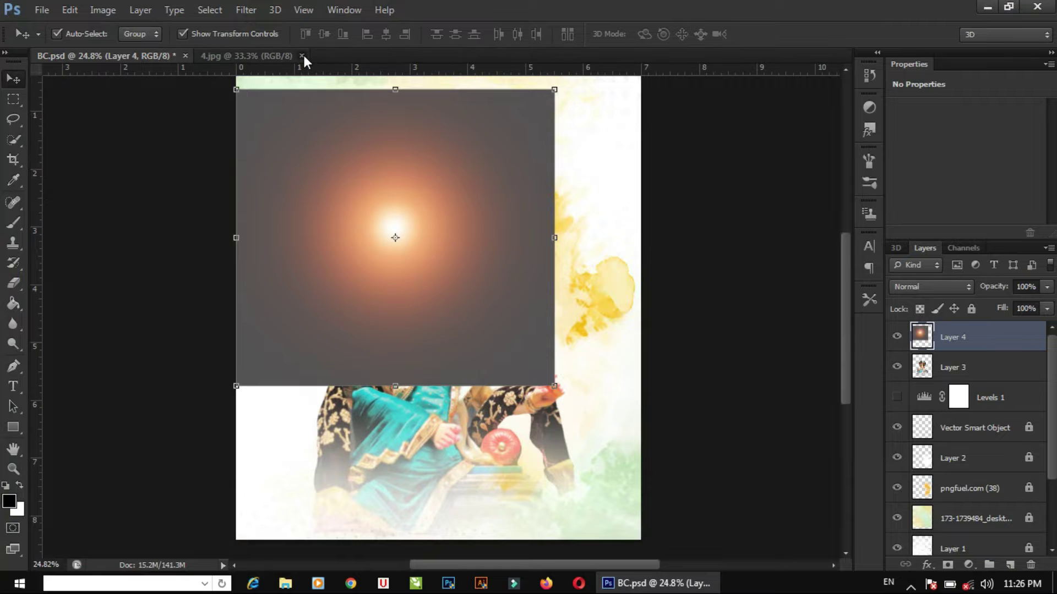
click(302, 55)
Stretch the glow layer to cover the whole poster from its top edge.
drag(372, 184, 417, 175)
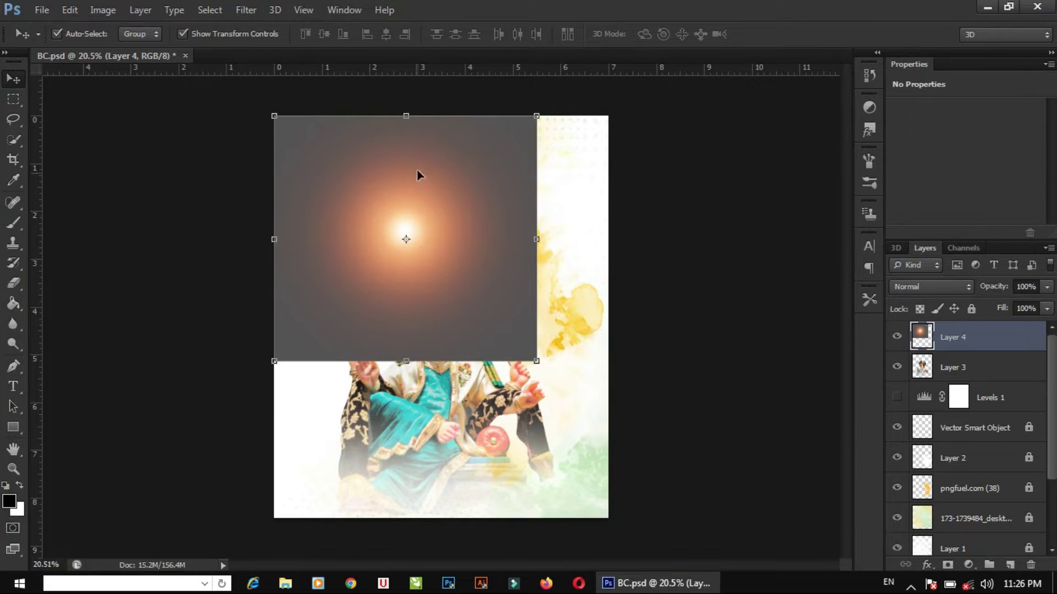
drag(536, 359, 608, 517)
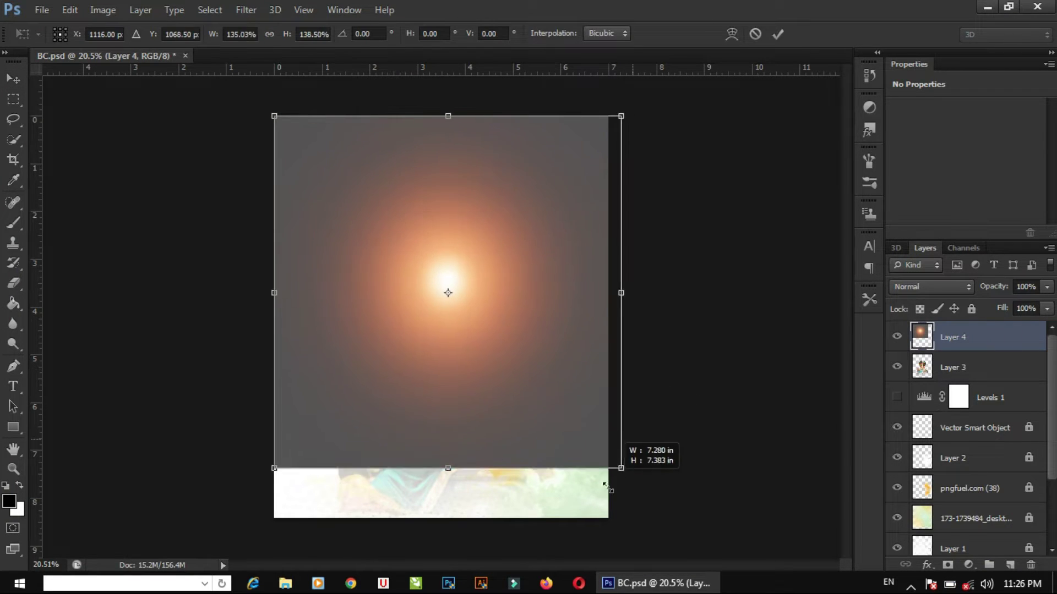
key(Return)
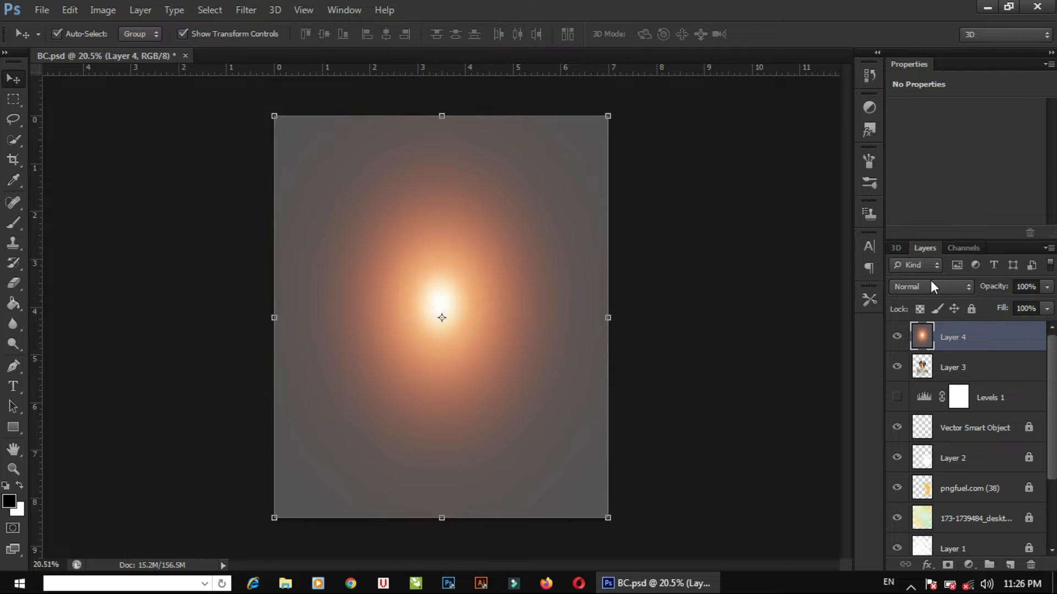
click(927, 269)
Set the glow layer's blend mode to Overlay after trying several other modes.
click(962, 281)
click(911, 22)
key(Down)
key(Down)
key(Down)
key(Down)
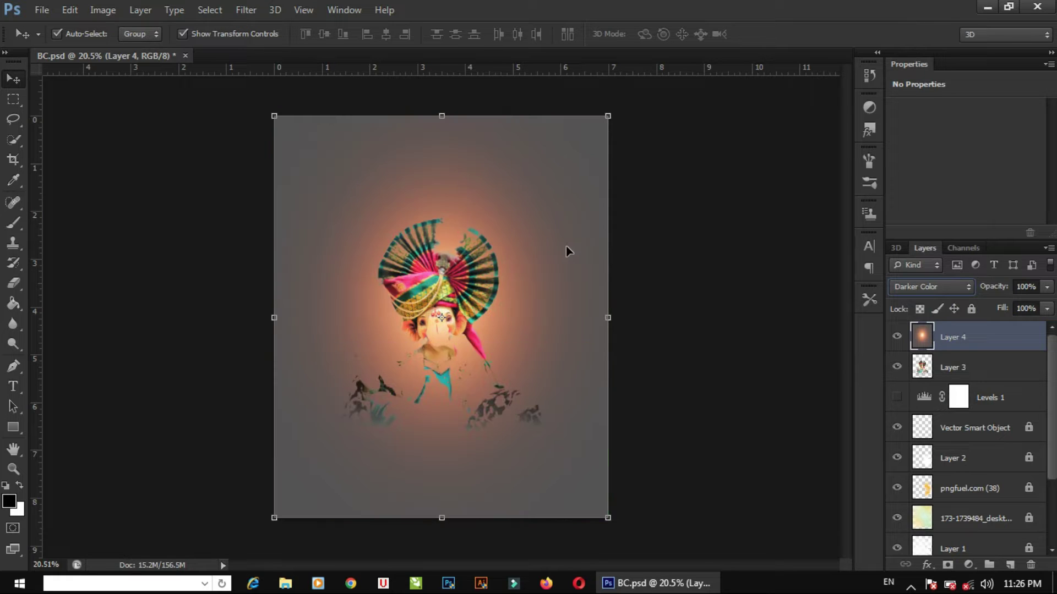
key(Up)
key(Up)
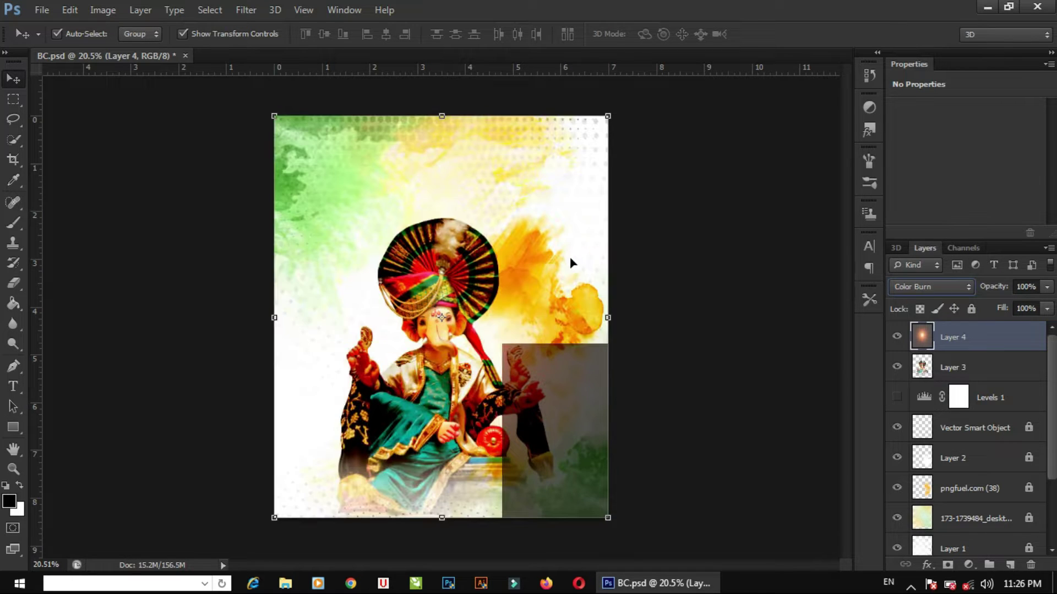
key(Down)
key(Down)
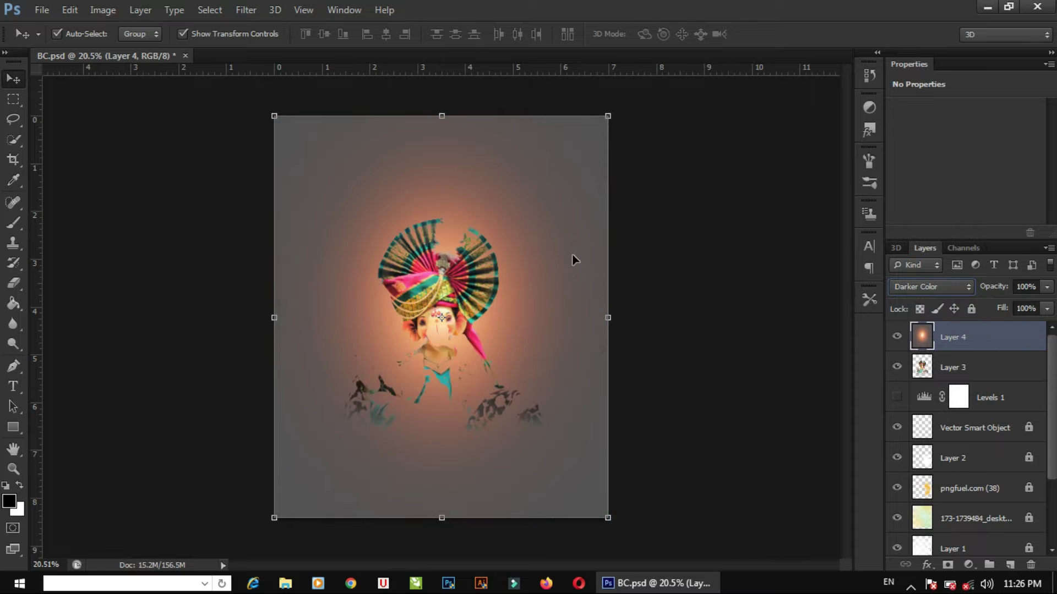
key(Down)
key(Down)
key(Down)
key(Down)
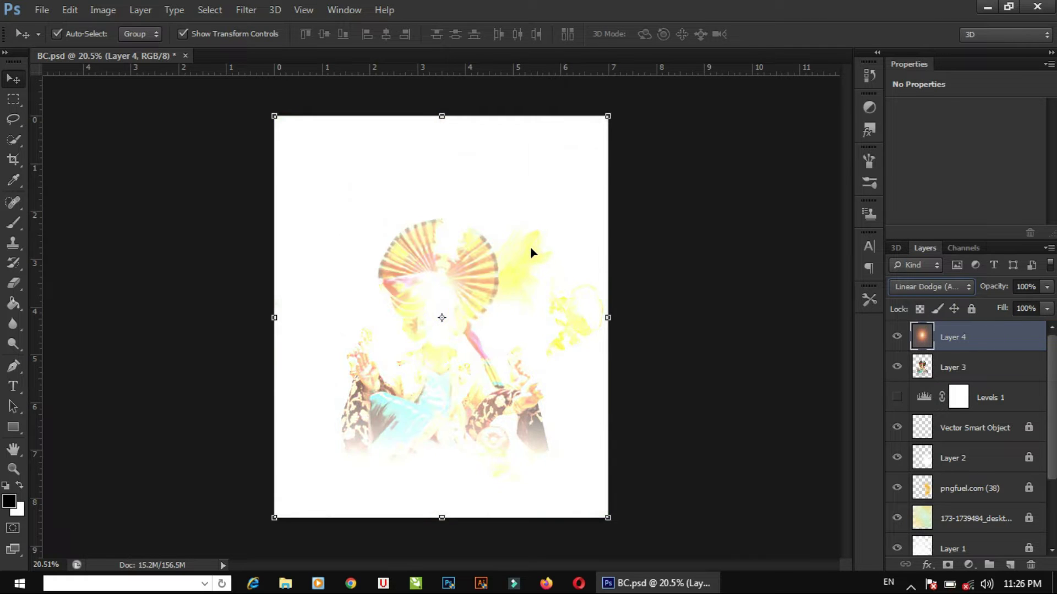
key(Down)
key(Down)
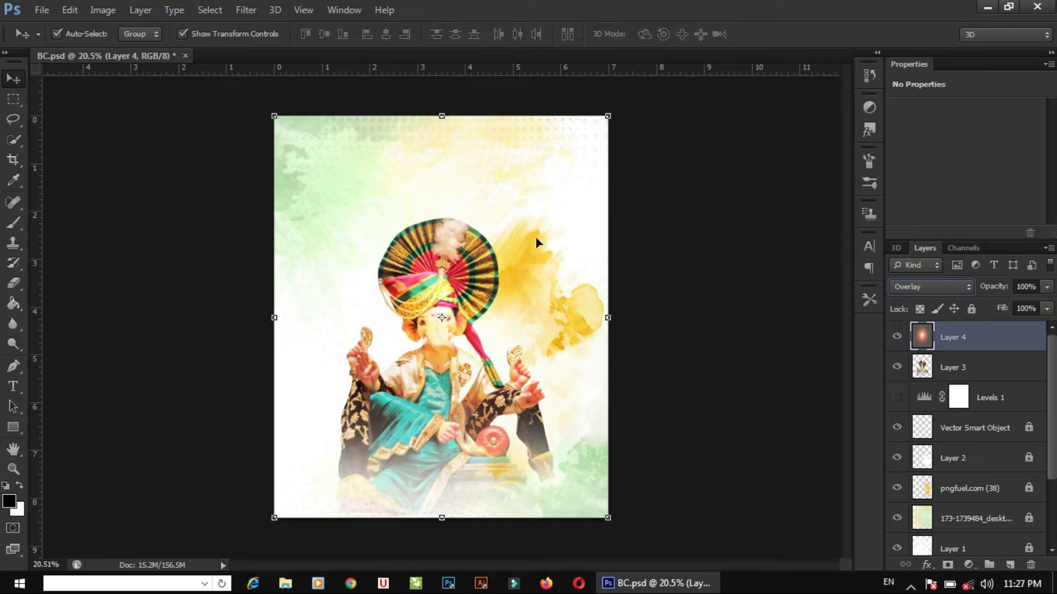
click(701, 161)
Minimise Photoshop, refresh the desktop, and return to view the poster.
click(989, 9)
right_click(520, 136)
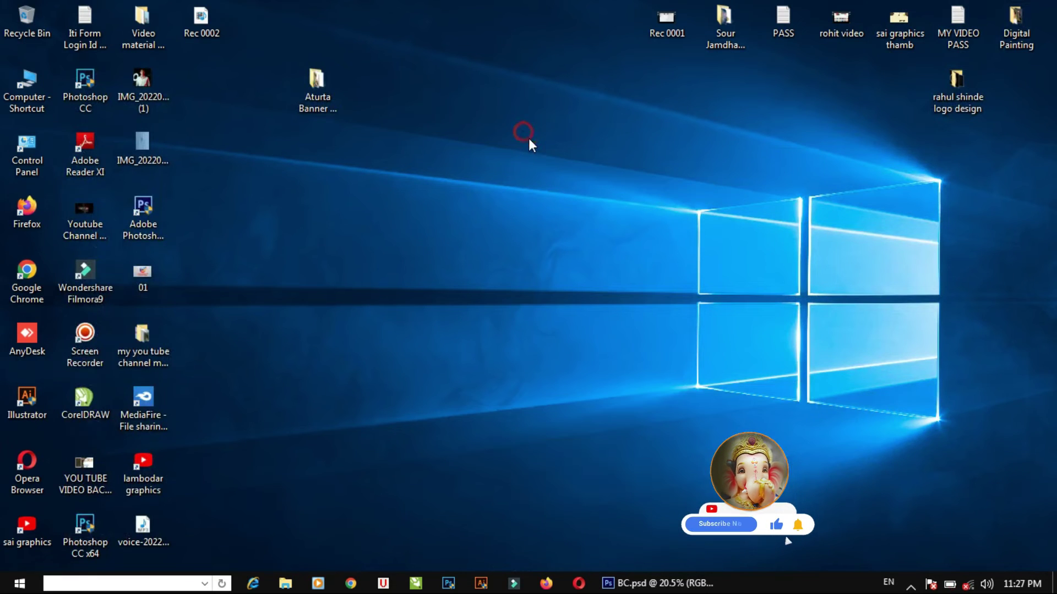
click(585, 177)
click(637, 584)
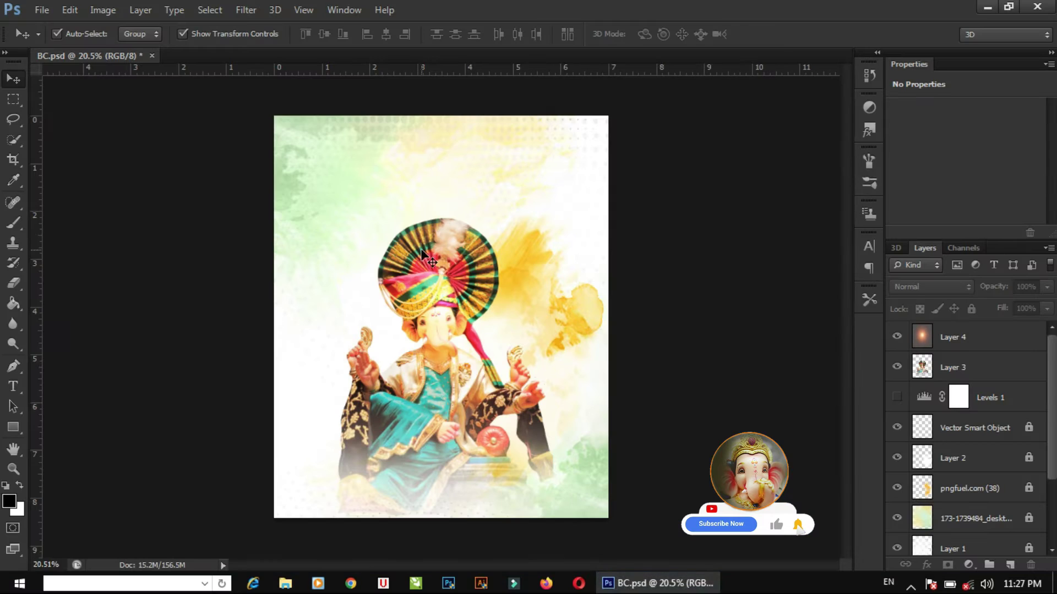
scroll(420, 248, up, 2)
scroll(440, 314, up, 1)
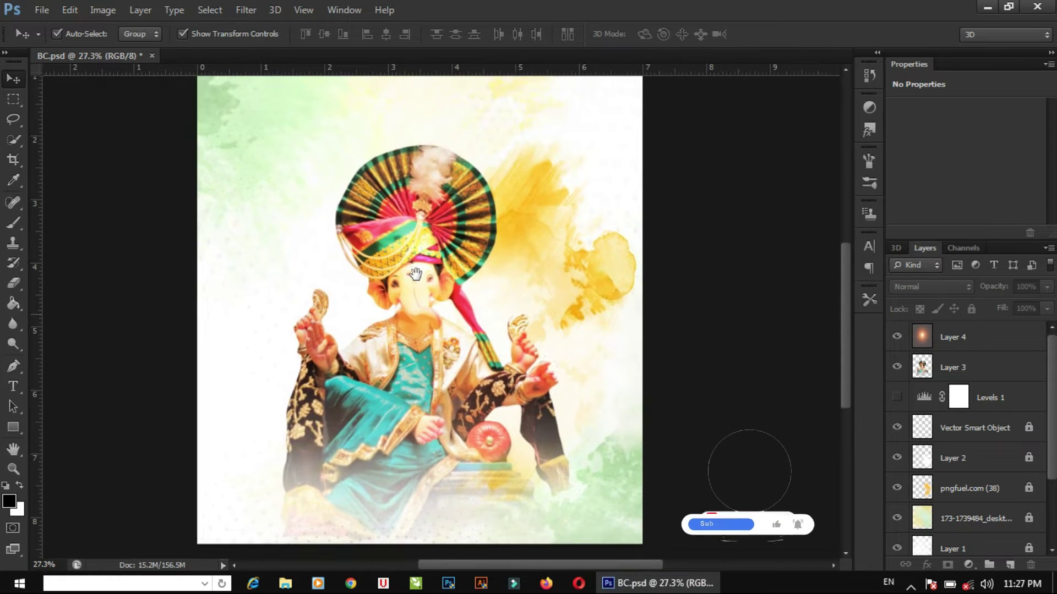
scroll(419, 275, down, 2)
scroll(415, 273, up, 1)
scroll(415, 274, up, 1)
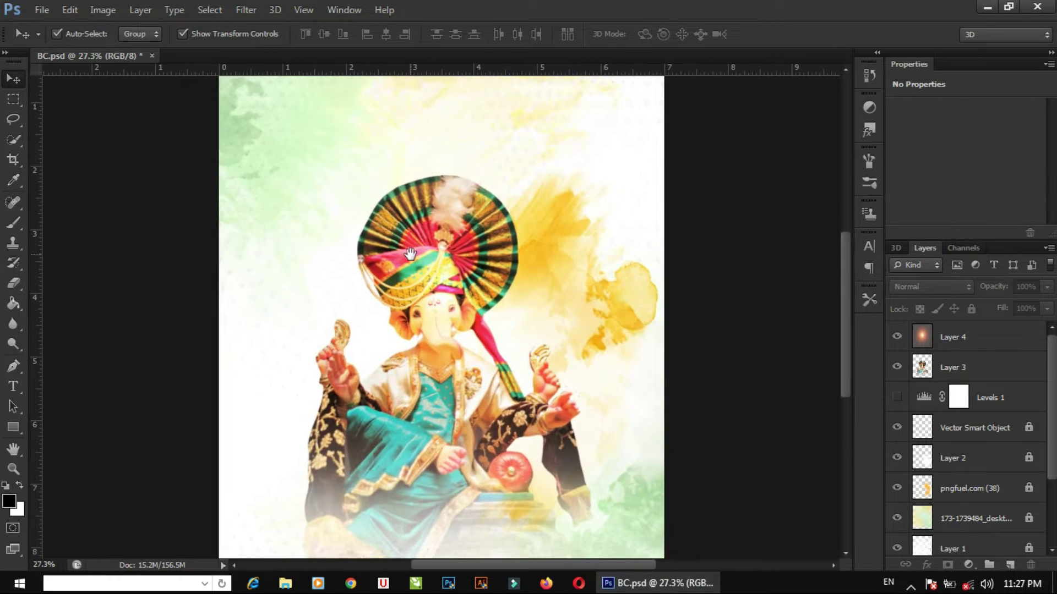
scroll(412, 265, down, 2)
scroll(411, 257, up, 1)
scroll(411, 256, down, 1)
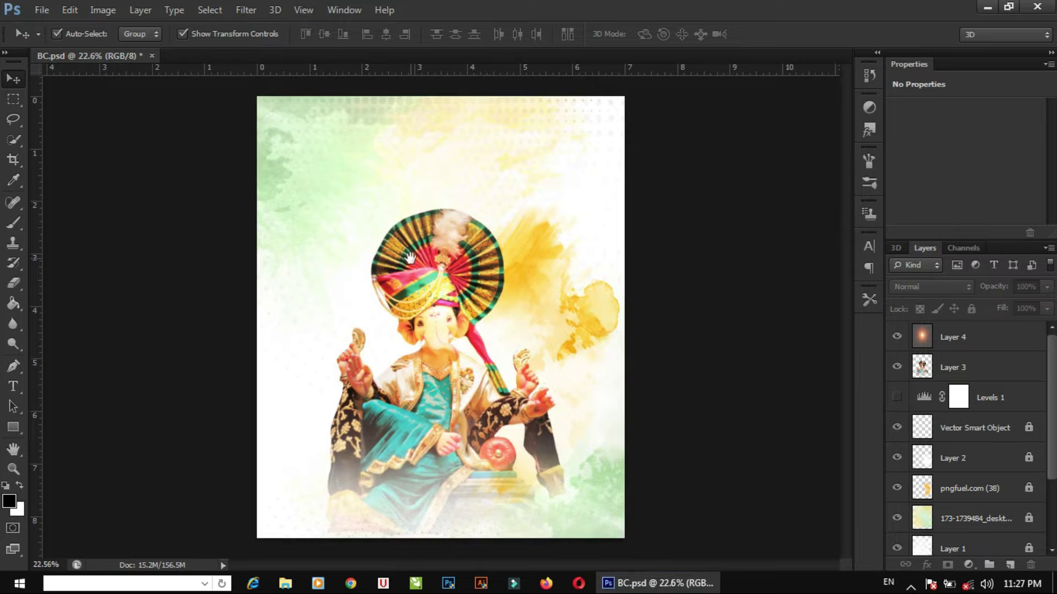
scroll(410, 256, up, 1)
drag(410, 256, 397, 271)
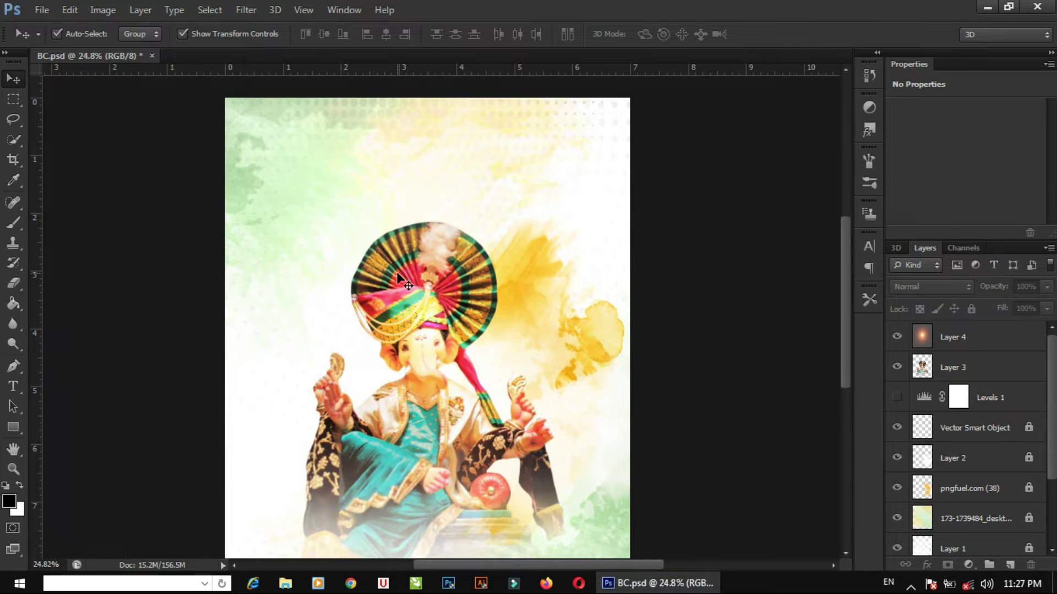
Bring the baby Ganesha riding a mouse from 3.png into the poster as a new layer.
key(ctrl+o)
double_click(393, 139)
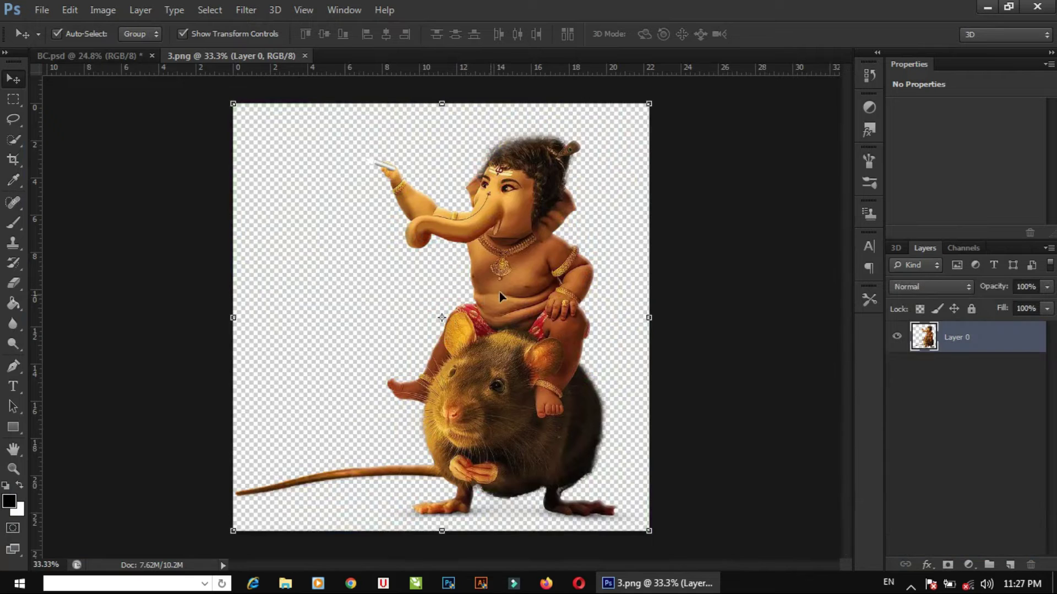
mouse_move(347, 161)
mouse_down()
mouse_move(108, 59)
mouse_move(272, 183)
mouse_up()
click(339, 52)
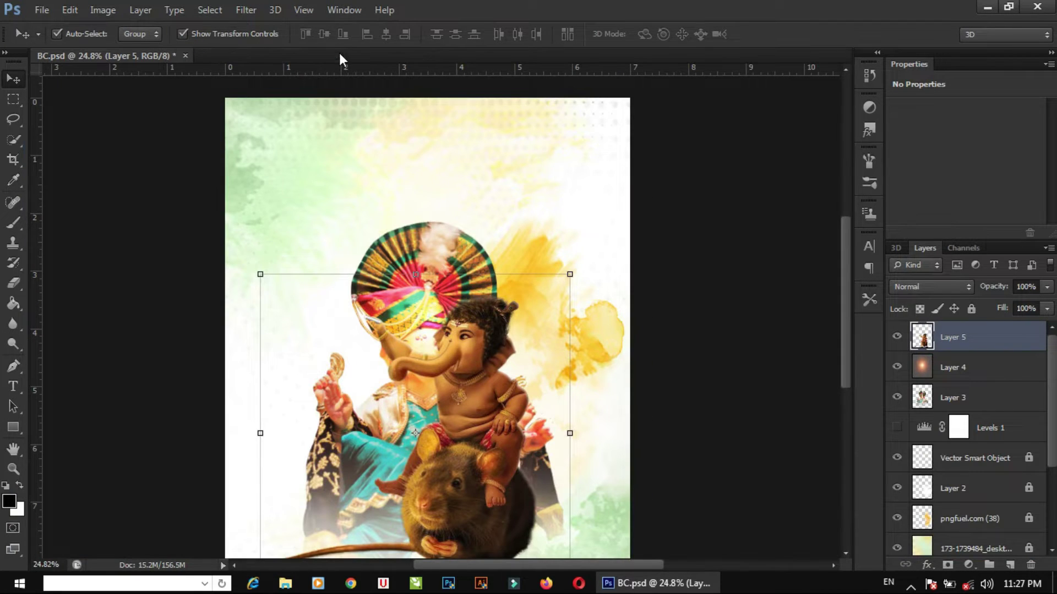
Scale the baby Ganesha down into the lower-right corner beside the idol.
key(z)
drag(450, 363, 394, 238)
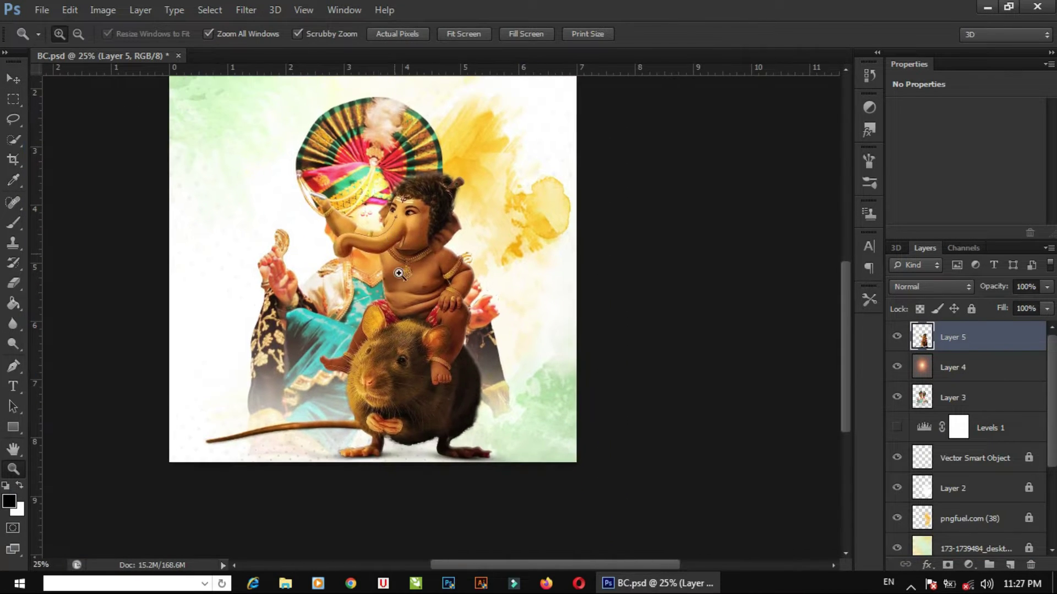
key(v)
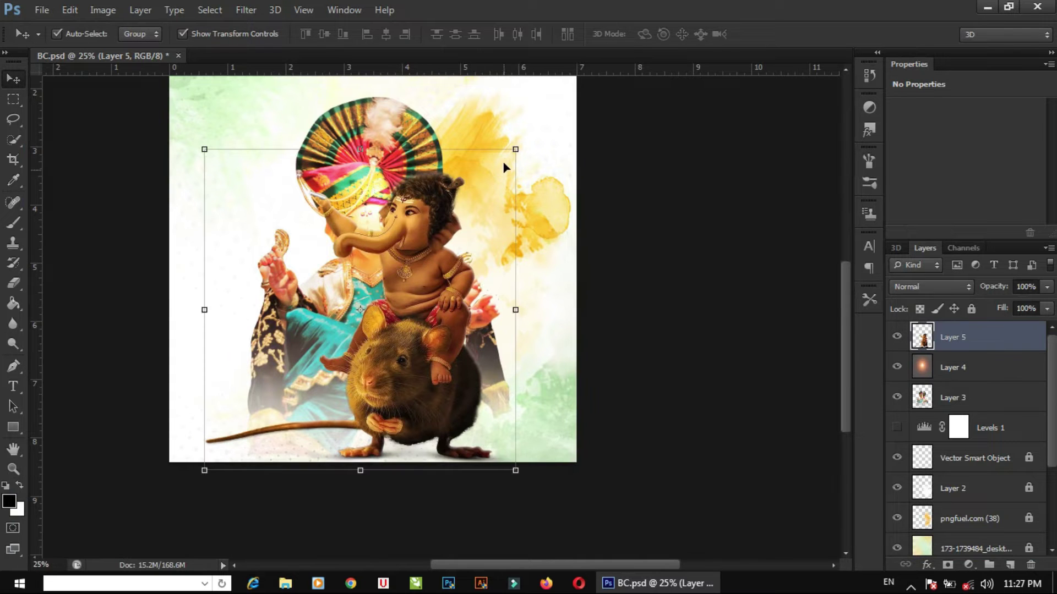
mouse_move(515, 149)
mouse_down()
mouse_move(348, 347)
mouse_move(534, 377)
mouse_up()
drag(570, 303, 587, 294)
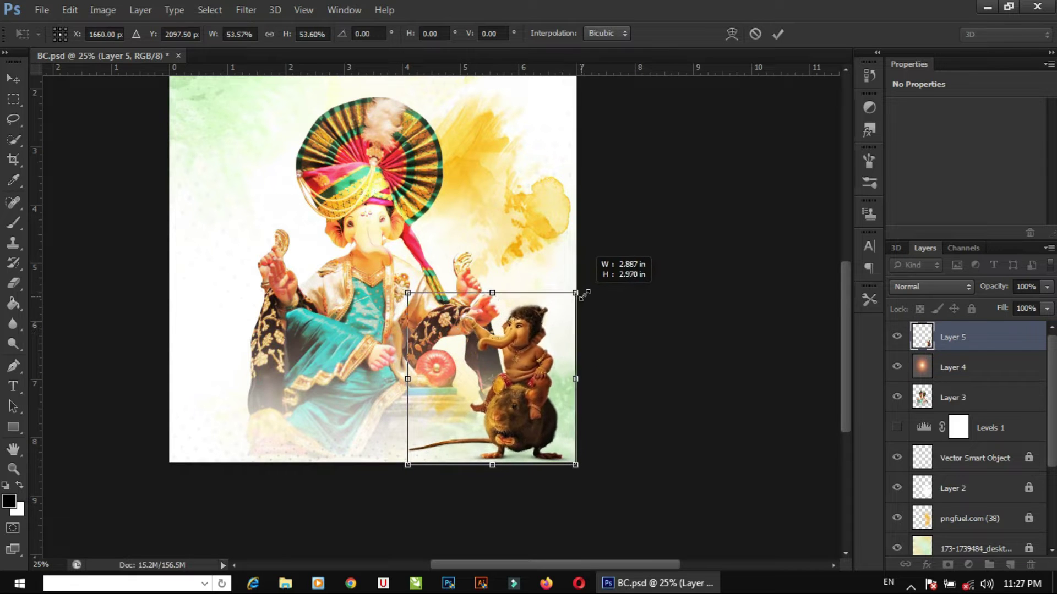
key(Return)
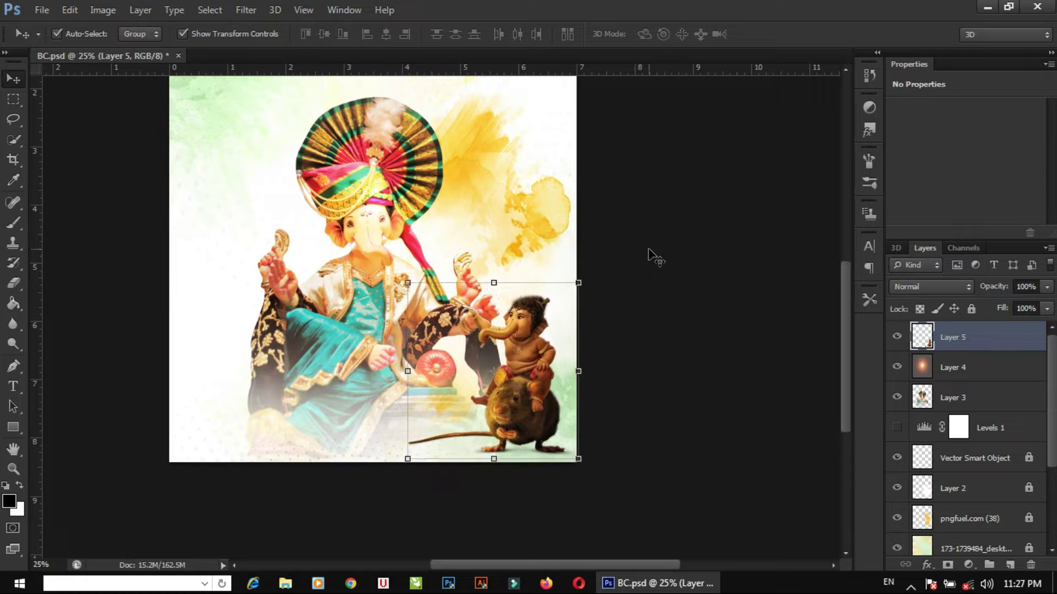
Zoom in on the two Ganesha figures, then drag glow Layer 4 above Layer 5.
key(z)
click(466, 375)
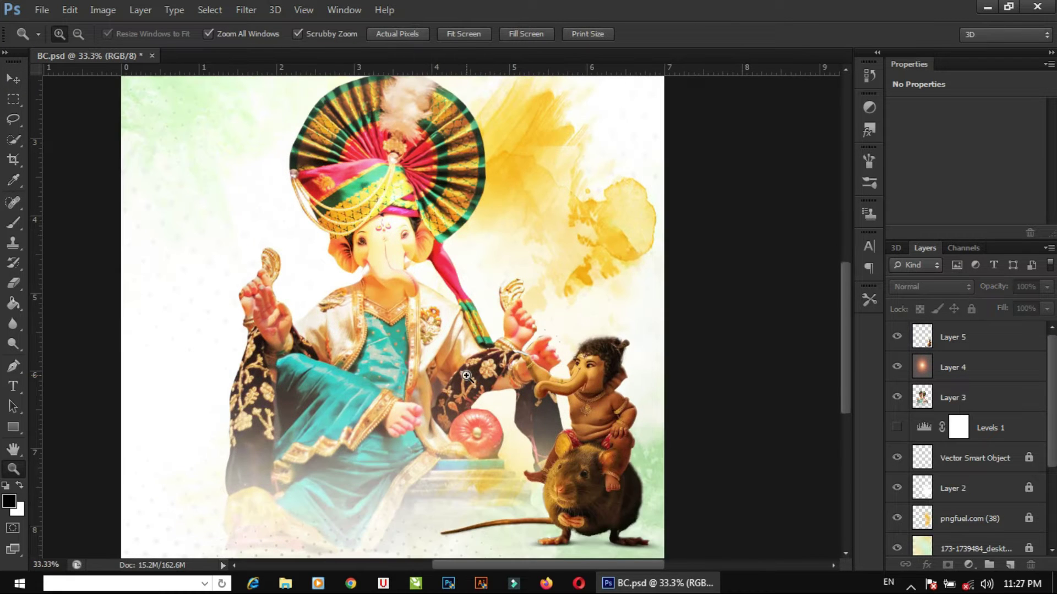
click(466, 376)
alt+click(466, 380)
alt+click(466, 380)
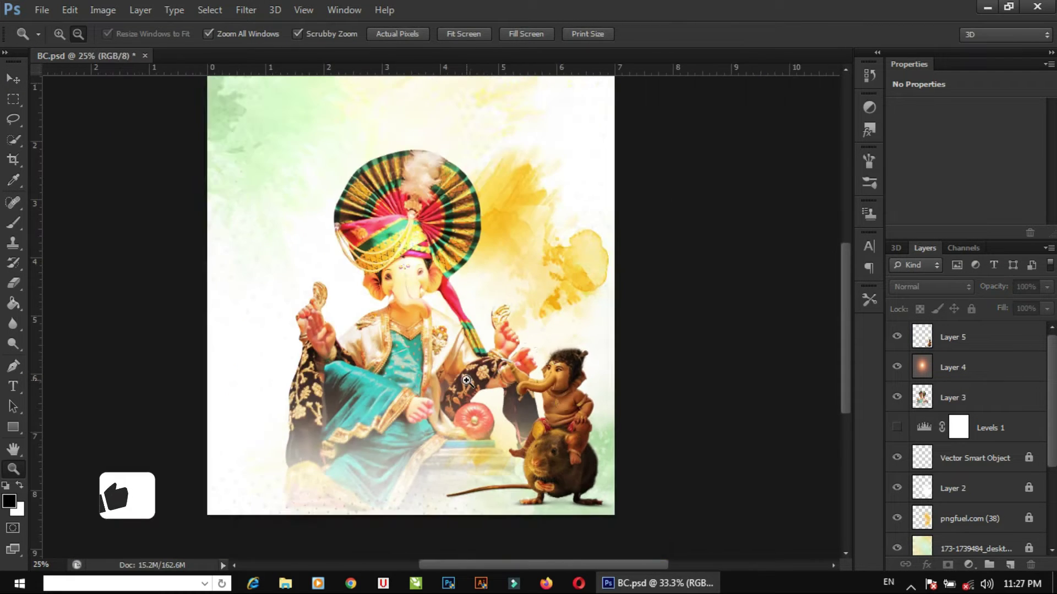
key(v)
key(ctrl+0)
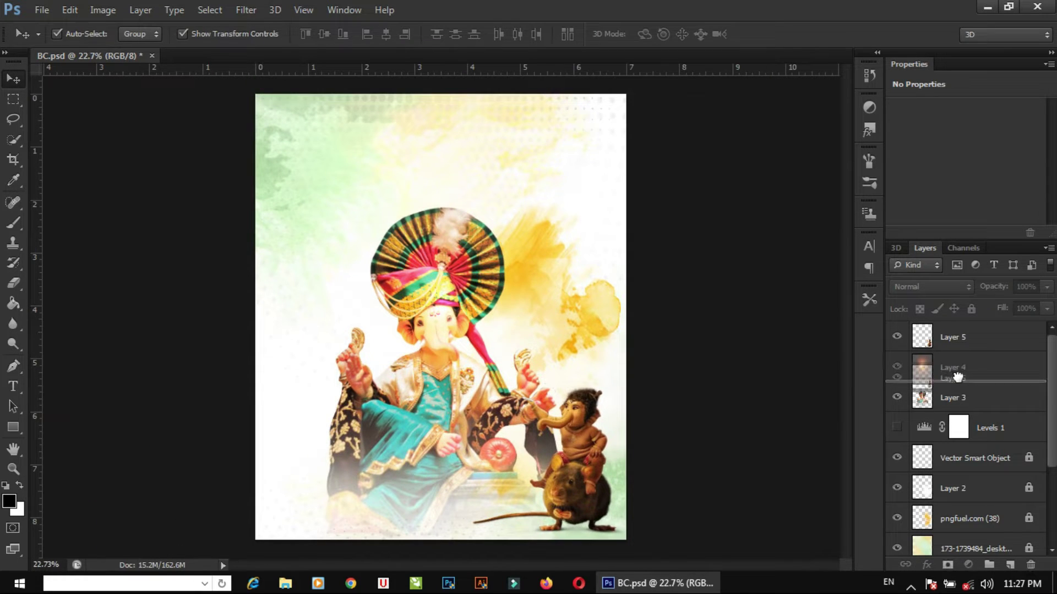
drag(958, 377, 955, 330)
Zoom in to inspect the tinted baby Ganesha, then fit the whole poster on screen.
key(z)
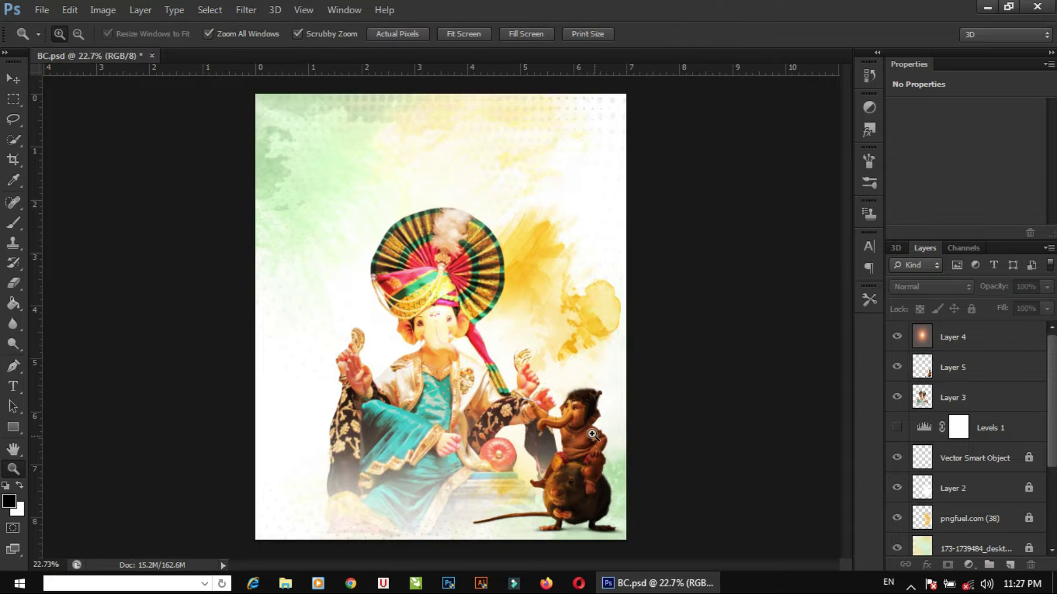
click(592, 434)
click(417, 316)
click(431, 323)
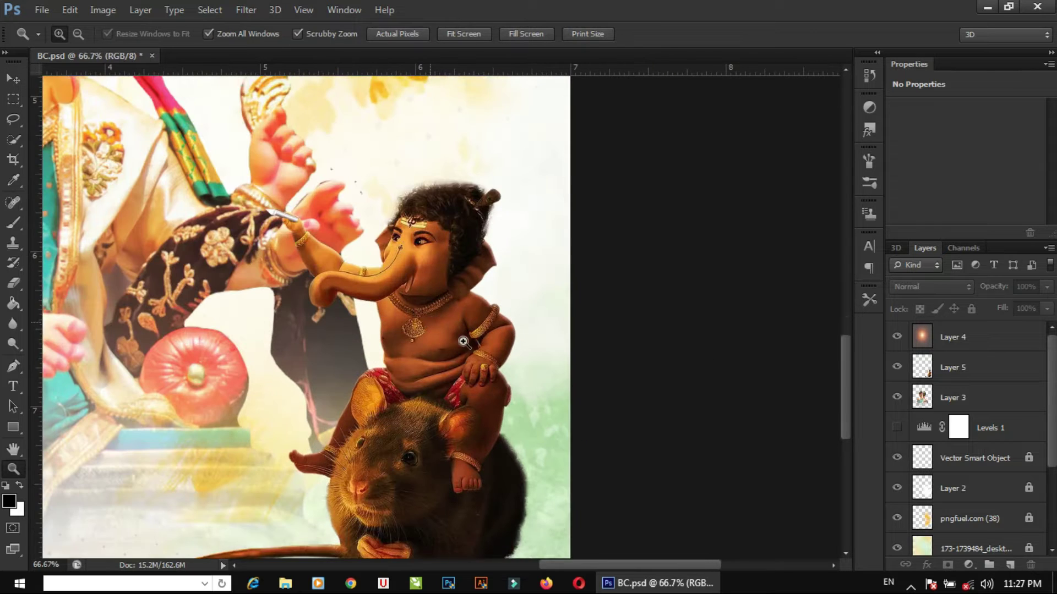
alt+click(338, 395)
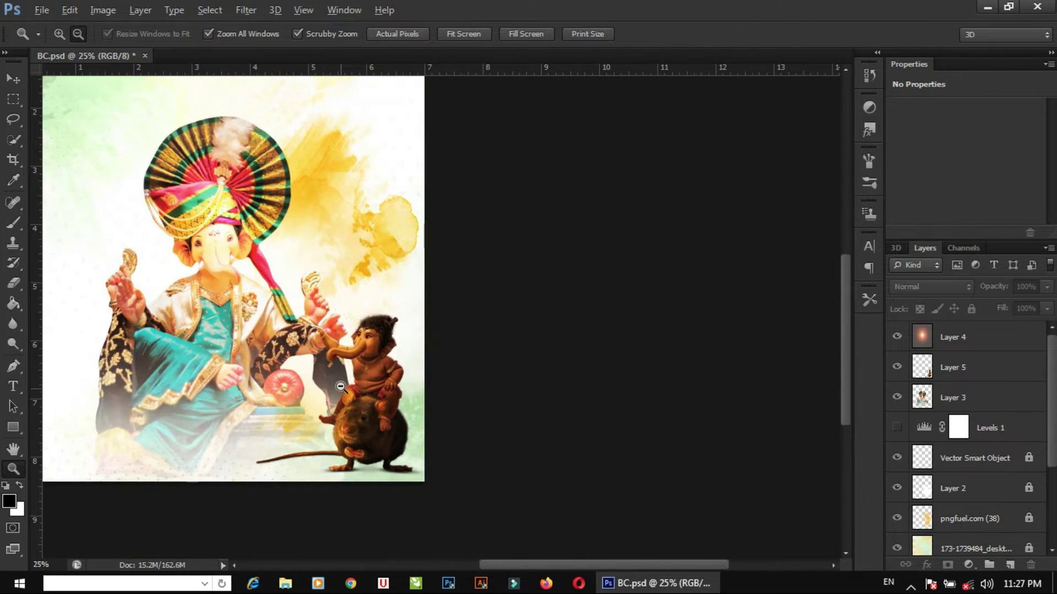
alt+click(346, 392)
click(480, 353)
key(ctrl+0)
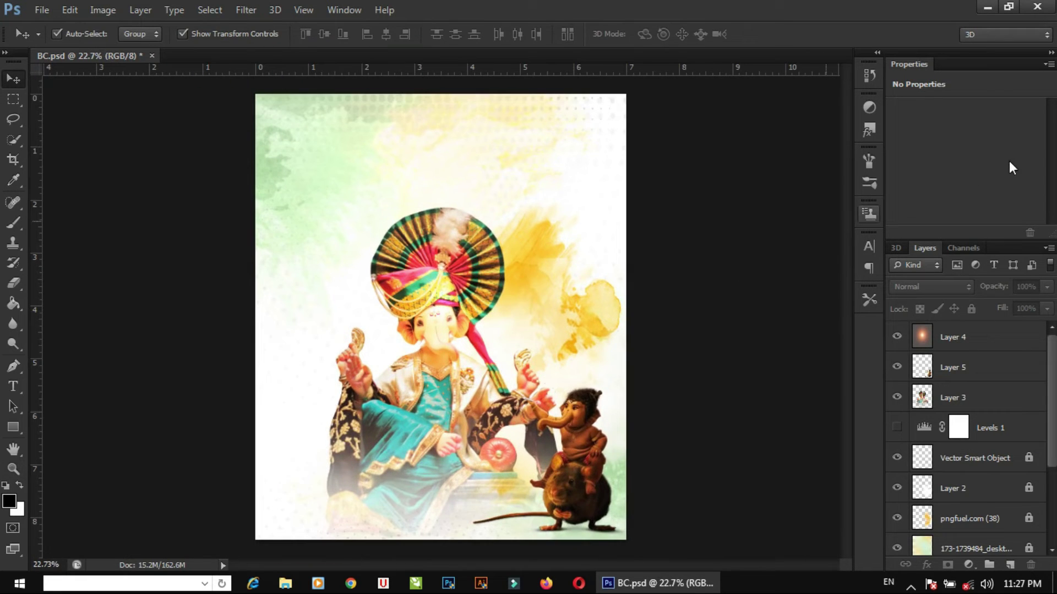
Add a Levels adjustment with the black-point slider nudged slightly right.
click(866, 110)
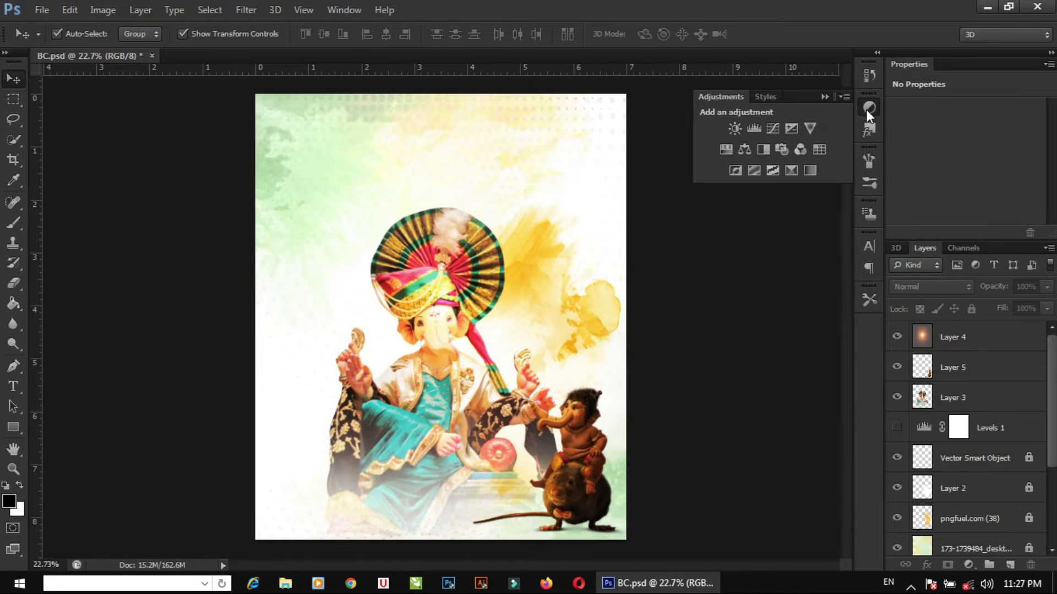
click(755, 130)
drag(913, 222, 919, 222)
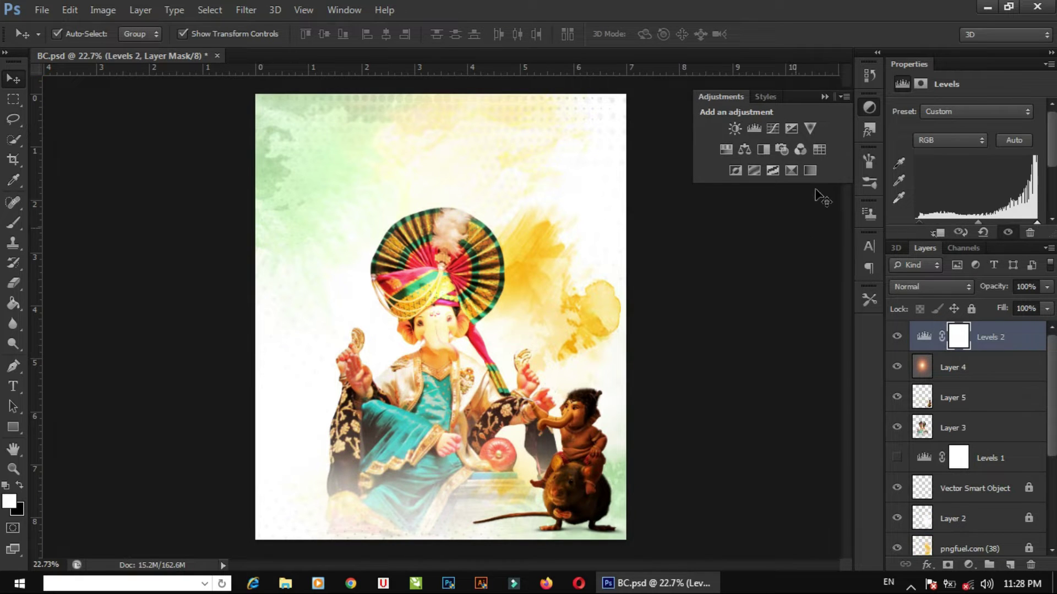
click(825, 96)
click(738, 203)
scroll(463, 282, up, 1)
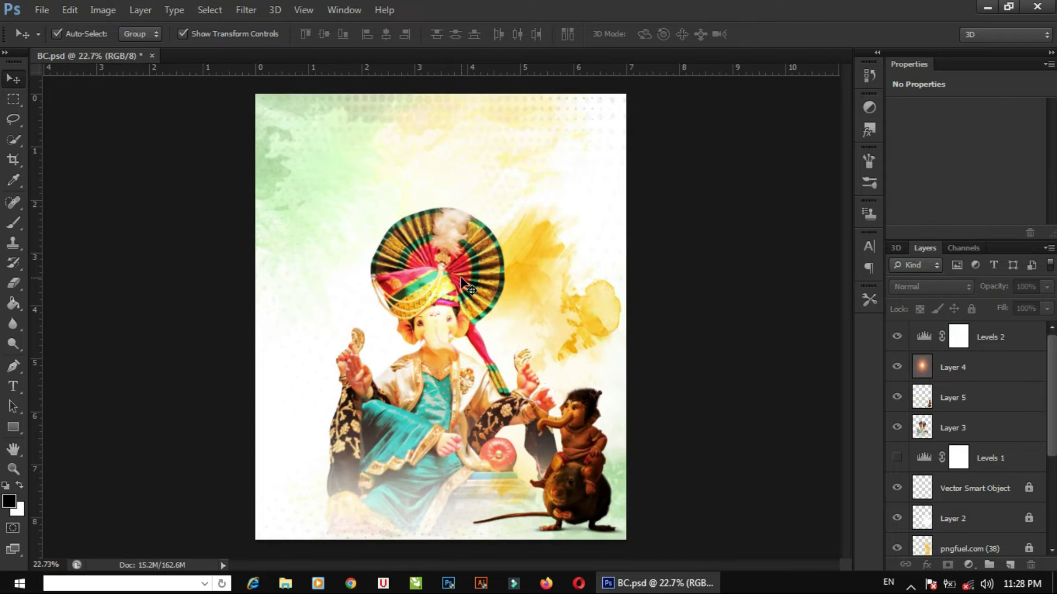
Add a new empty Layer 6 at the top of the layer stack.
key(ctrl+o)
key(Escape)
click(1008, 566)
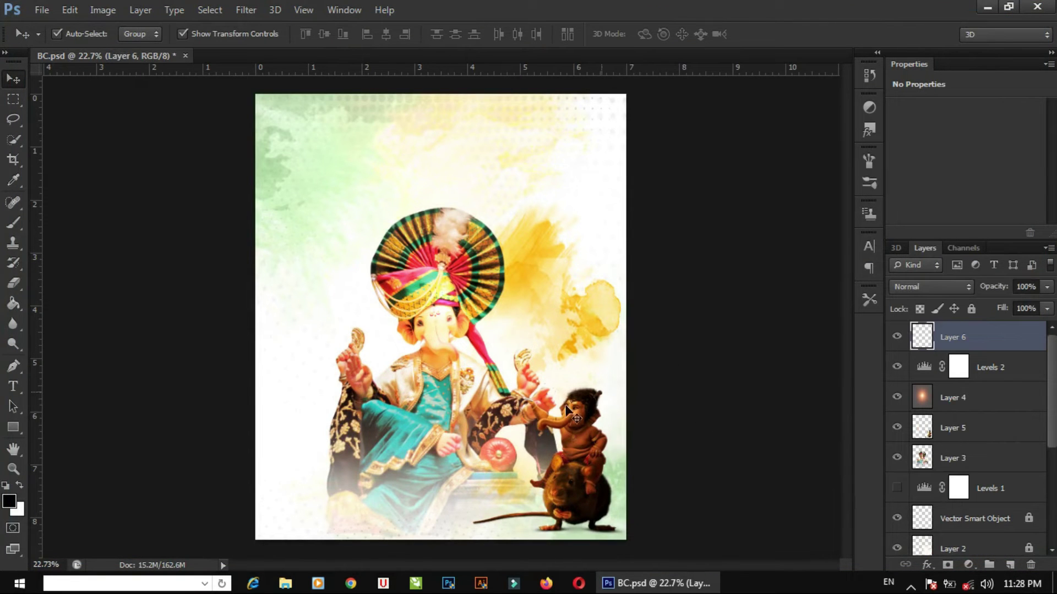
Pick a 1000 px brush, sample a light cream colour, and re-create an empty Layer 6.
key(b)
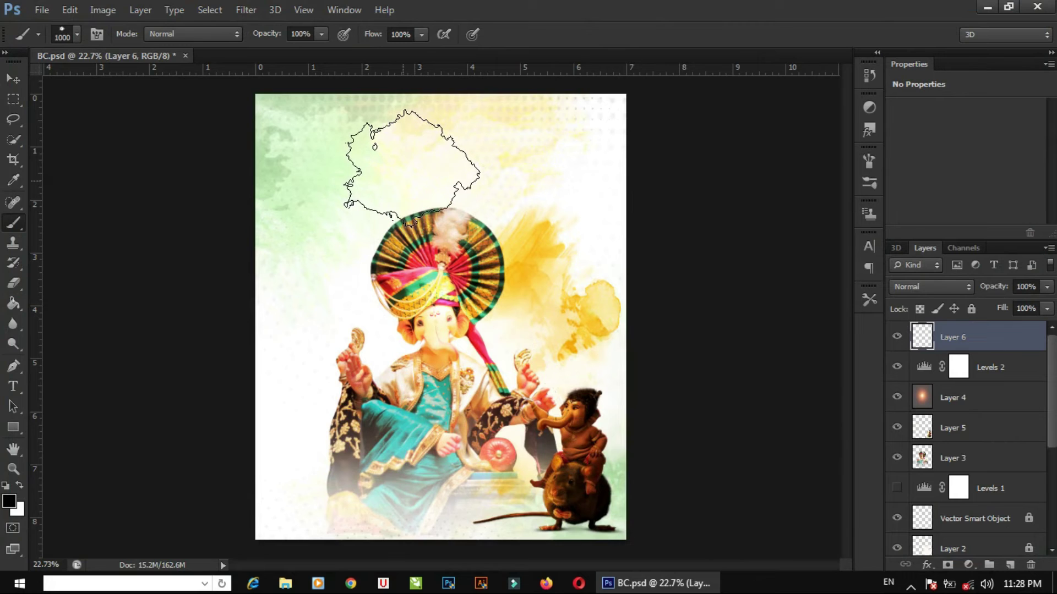
key(alt)
alt+click(425, 144)
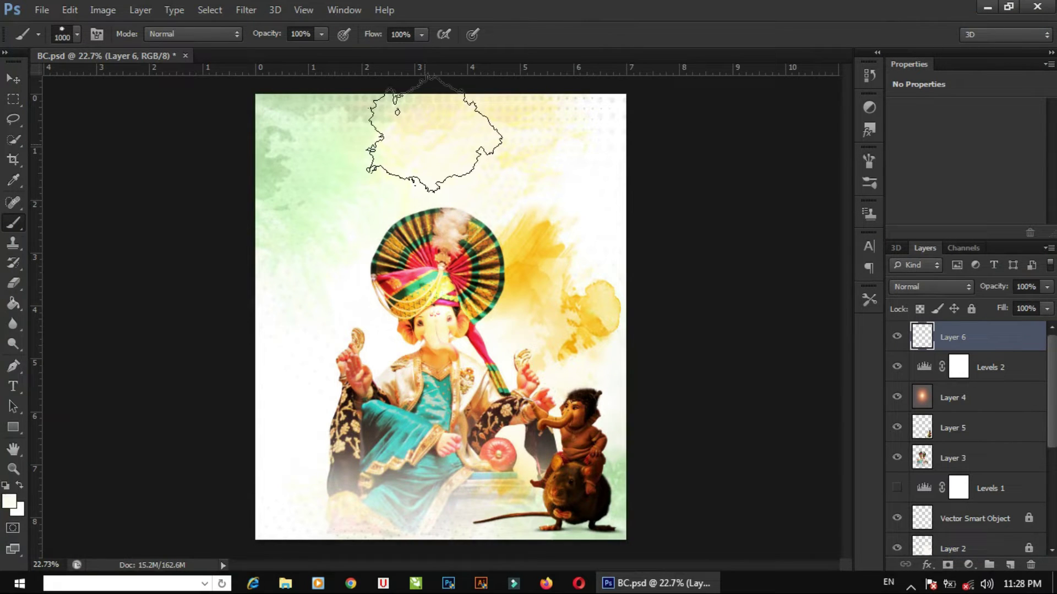
key(Delete)
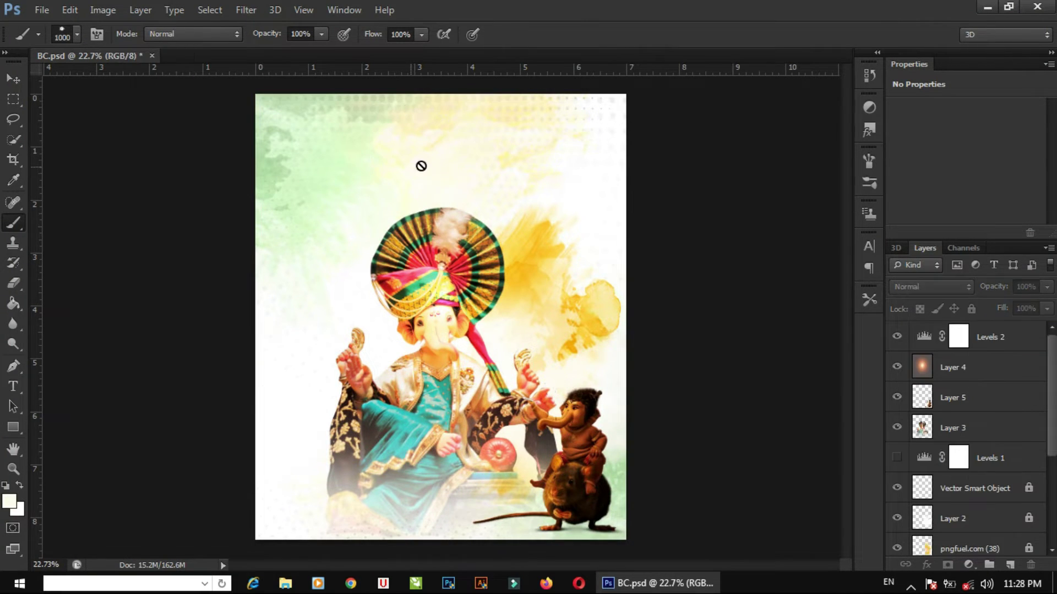
click(1016, 560)
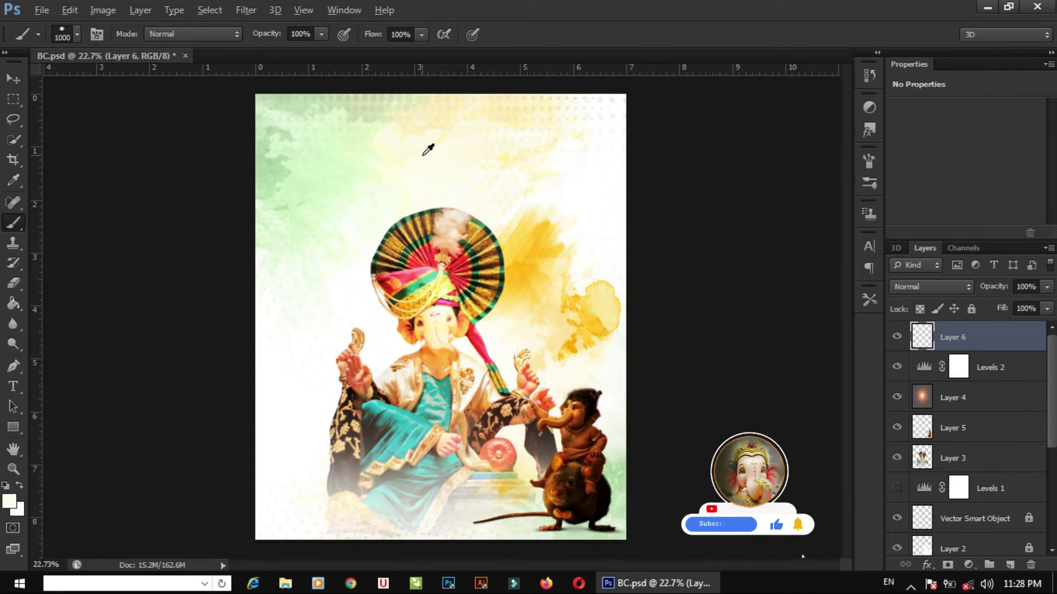
Paint soft cream dabs across the poster's top on Layer 6, then lock the layer.
click(394, 147)
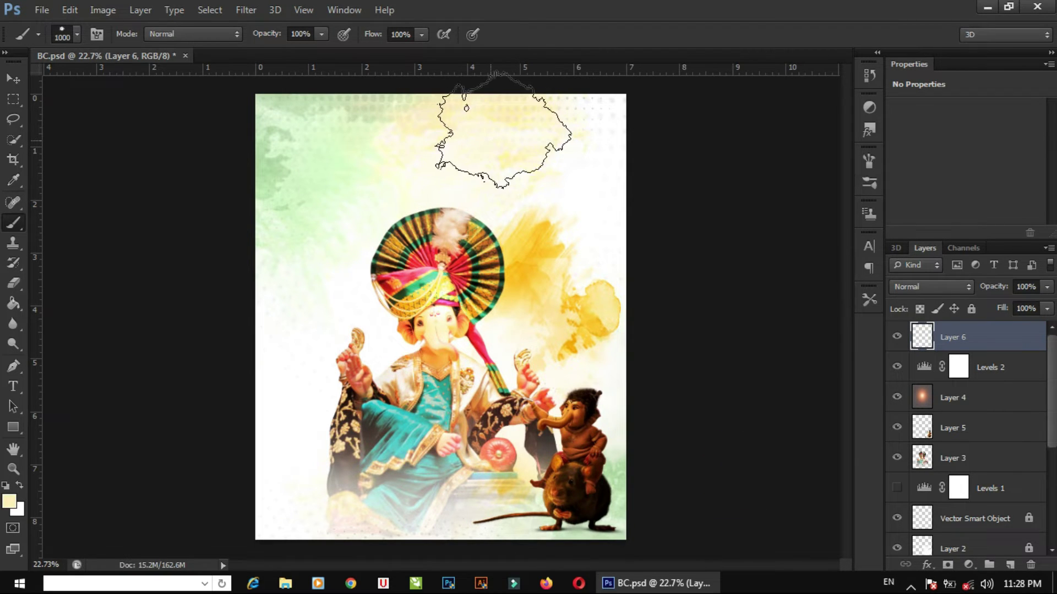
key(alt)
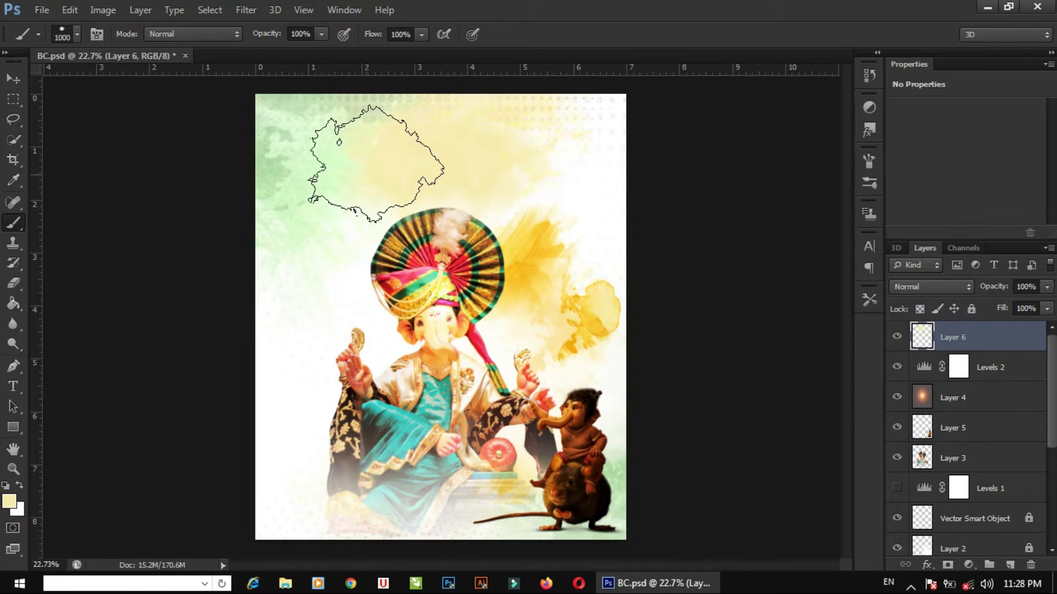
key(ctrl)
drag(385, 165, 504, 108)
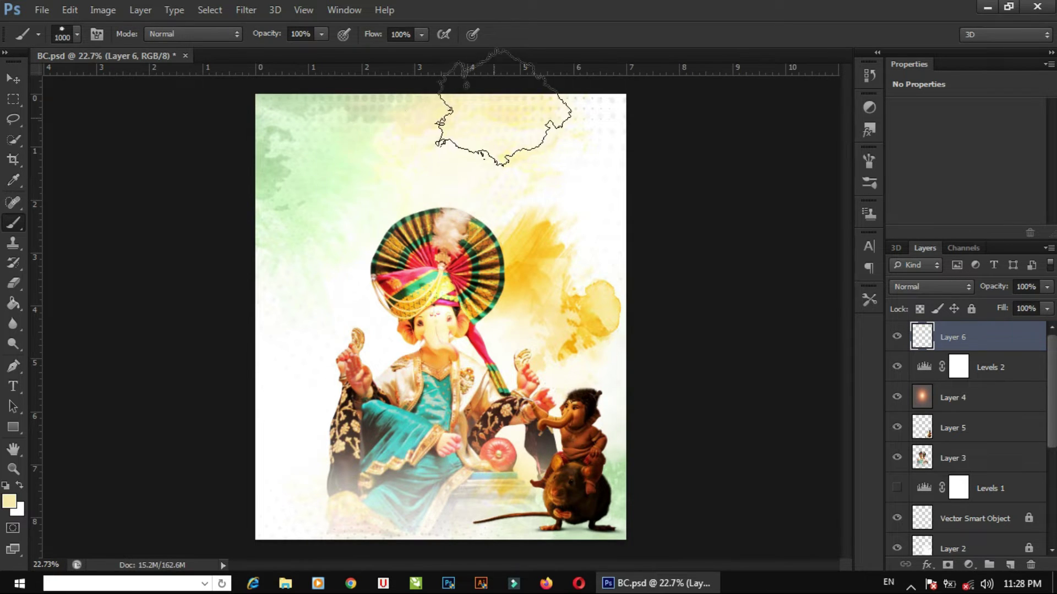
key(alt)
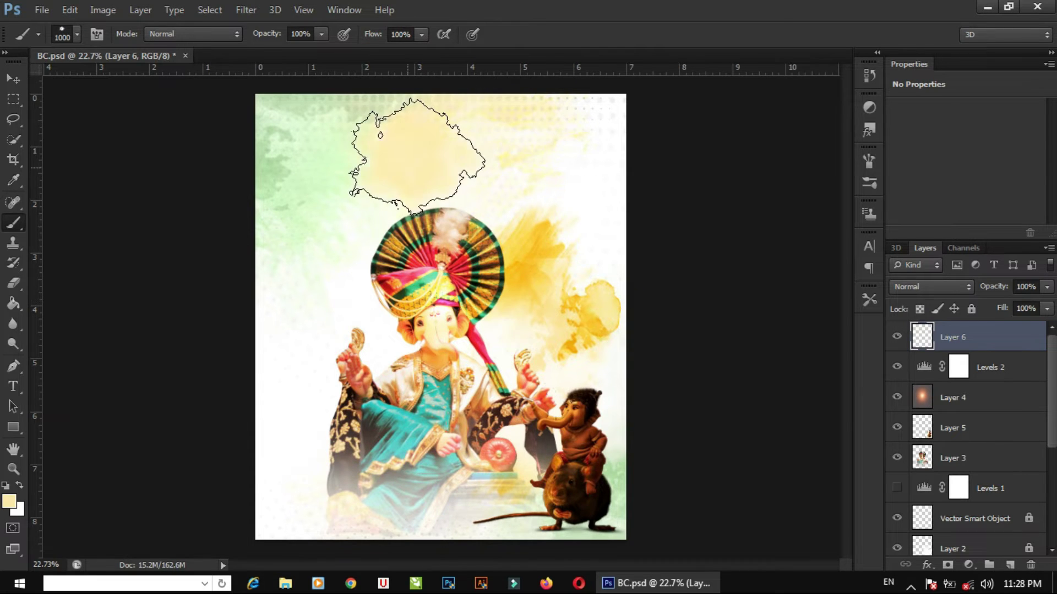
drag(412, 142, 476, 160)
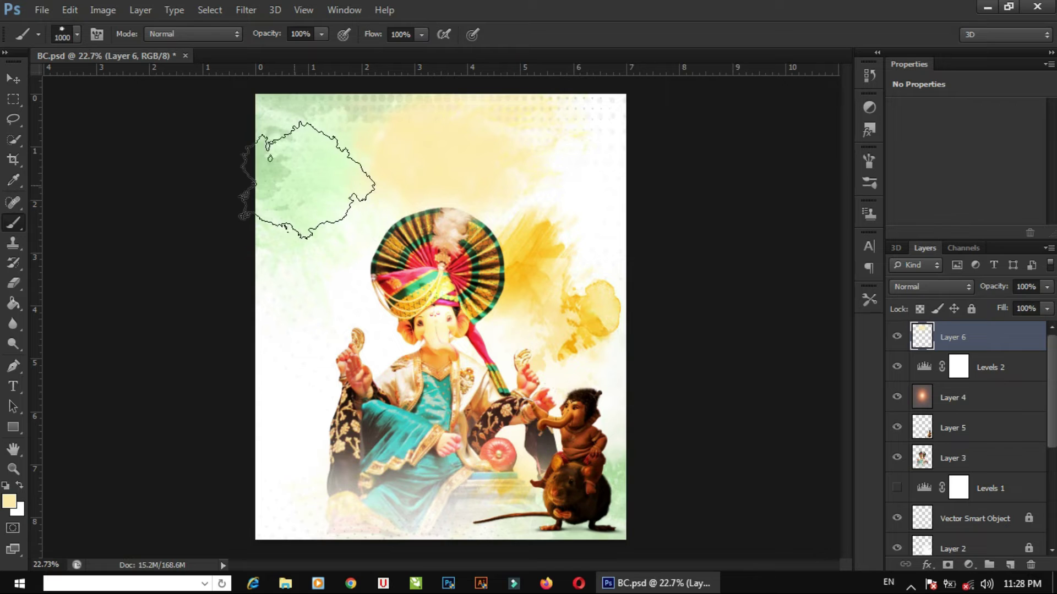
key(v)
click(971, 308)
Copy the Marathi title from 2.png into BC.psd and close 2.png.
click(436, 229)
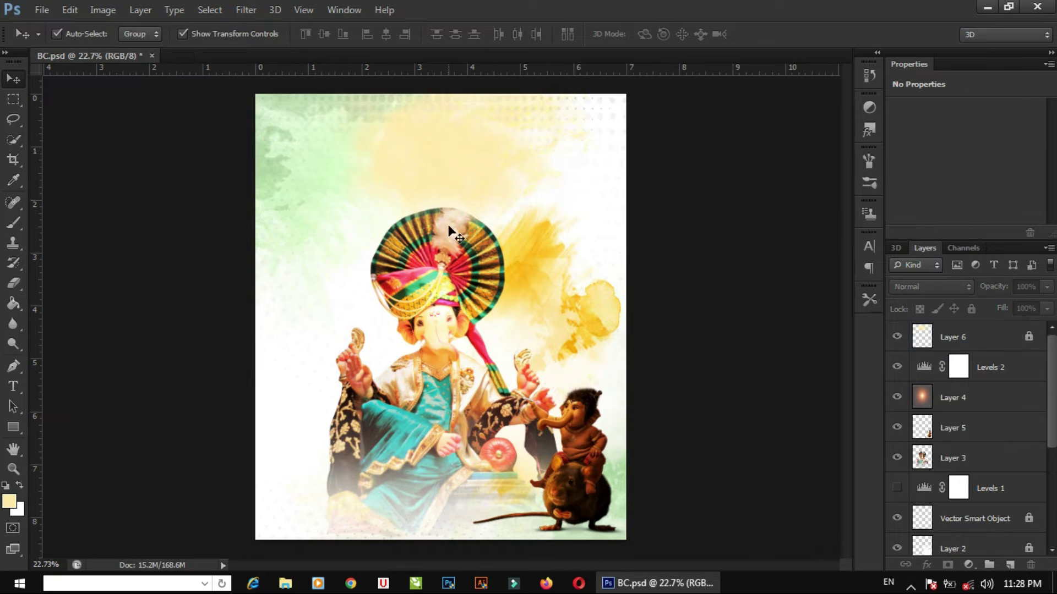
scroll(414, 229, up, 1)
scroll(424, 224, up, 1)
scroll(424, 223, up, 1)
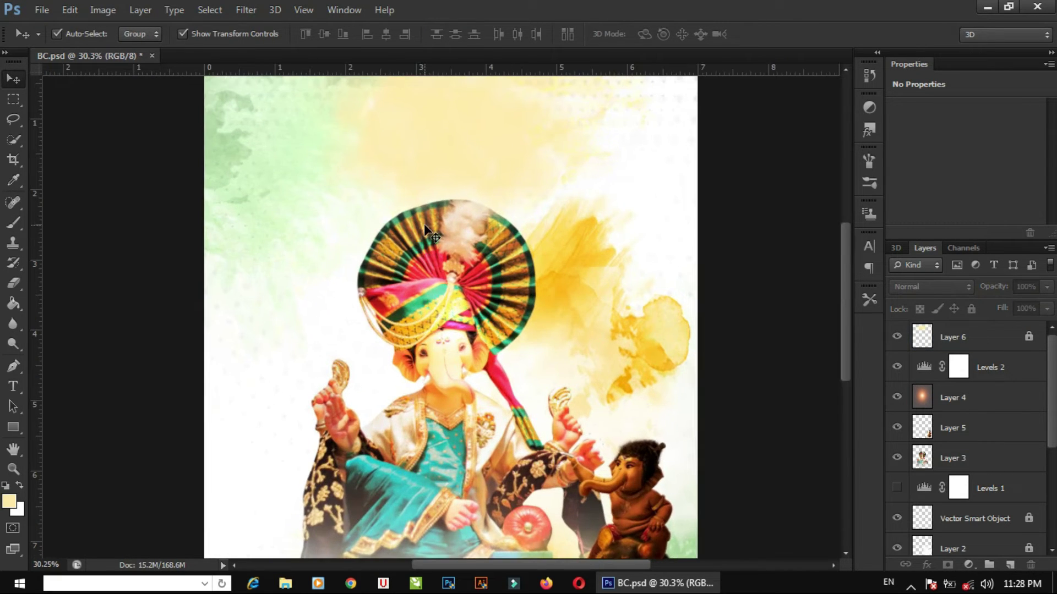
key(z)
drag(451, 229, 434, 339)
key(v)
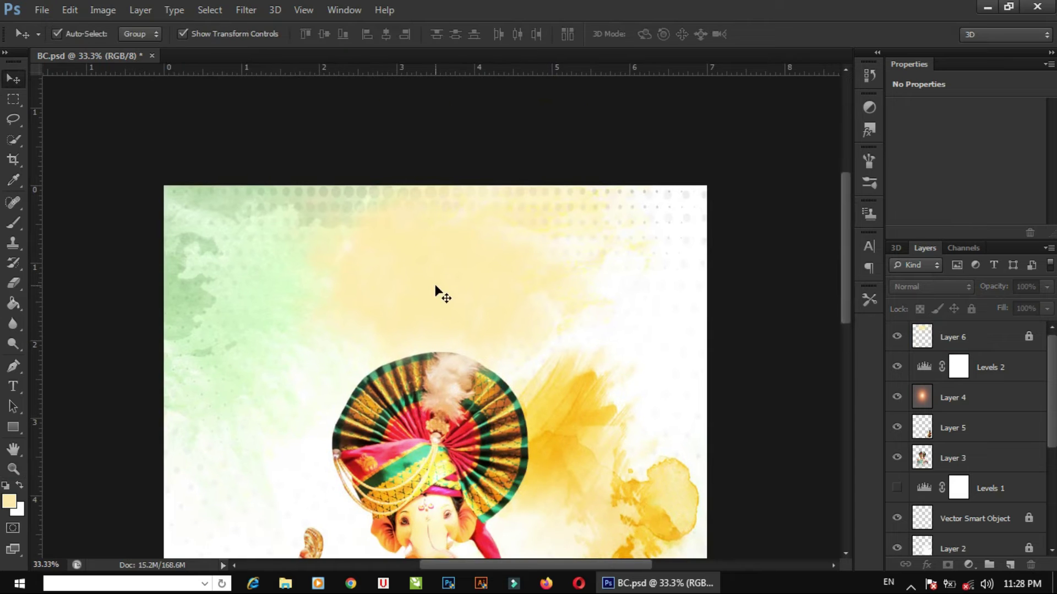
key(ctrl+o)
double_click(276, 106)
drag(457, 260, 374, 242)
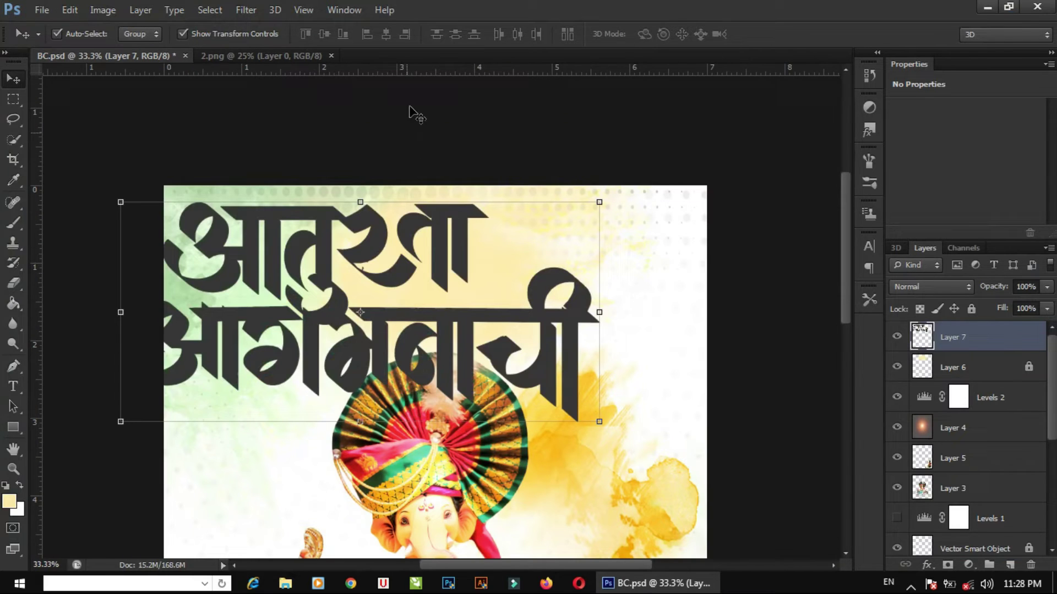
click(332, 56)
Free-transform the title smaller and place it across the top above the turban.
drag(438, 255, 538, 241)
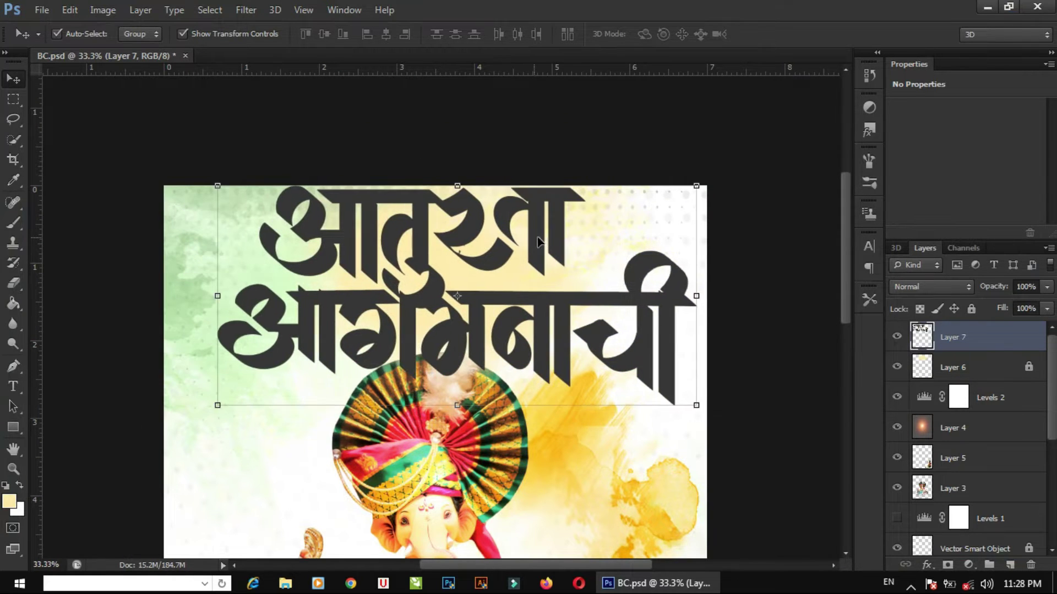
drag(696, 186, 547, 254)
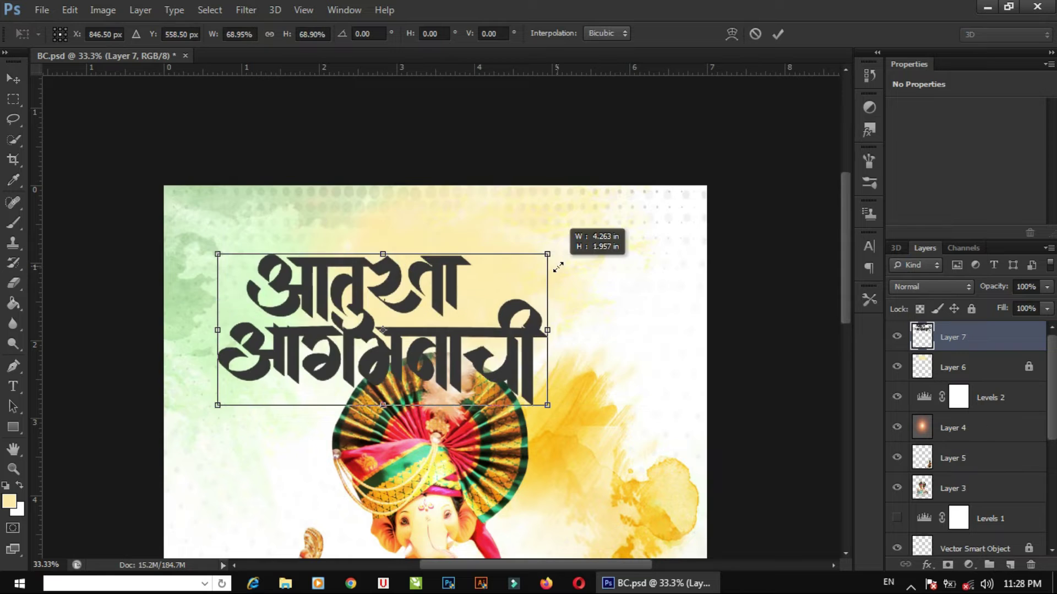
mouse_move(515, 326)
mouse_down()
mouse_move(592, 267)
mouse_move(588, 280)
mouse_move(578, 255)
mouse_up()
key(Return)
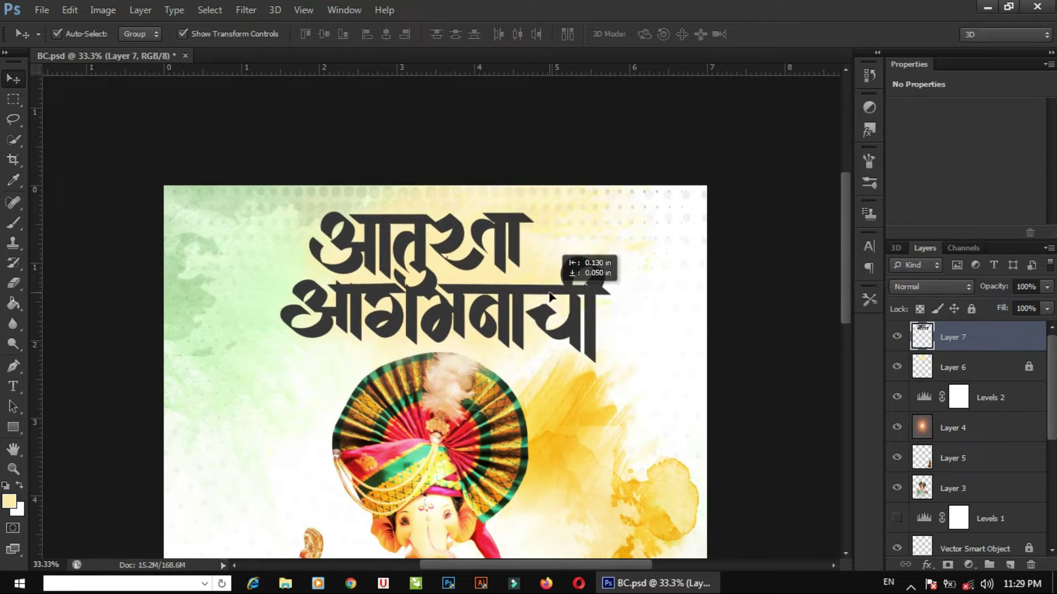
ctrl+click(578, 256)
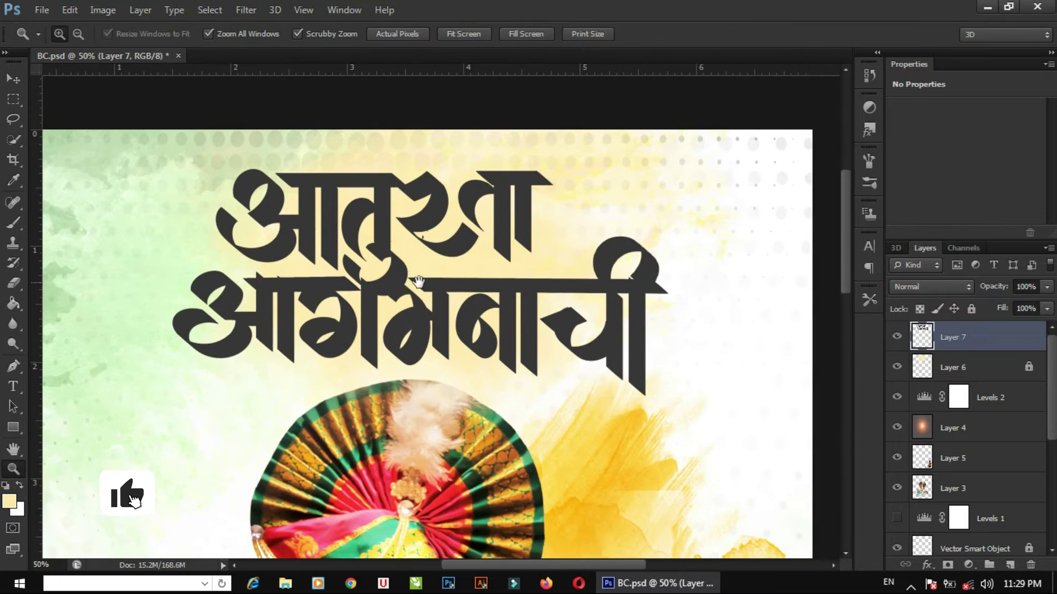
Enable Gradient Overlay in Layer 7's layer style.
double_click(985, 337)
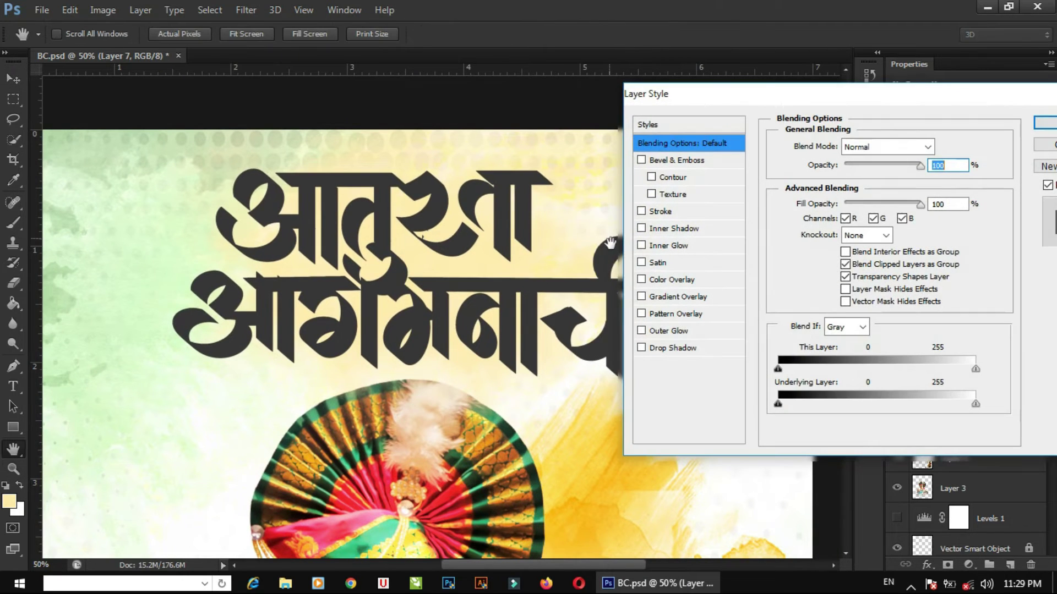
click(695, 300)
drag(842, 84, 891, 83)
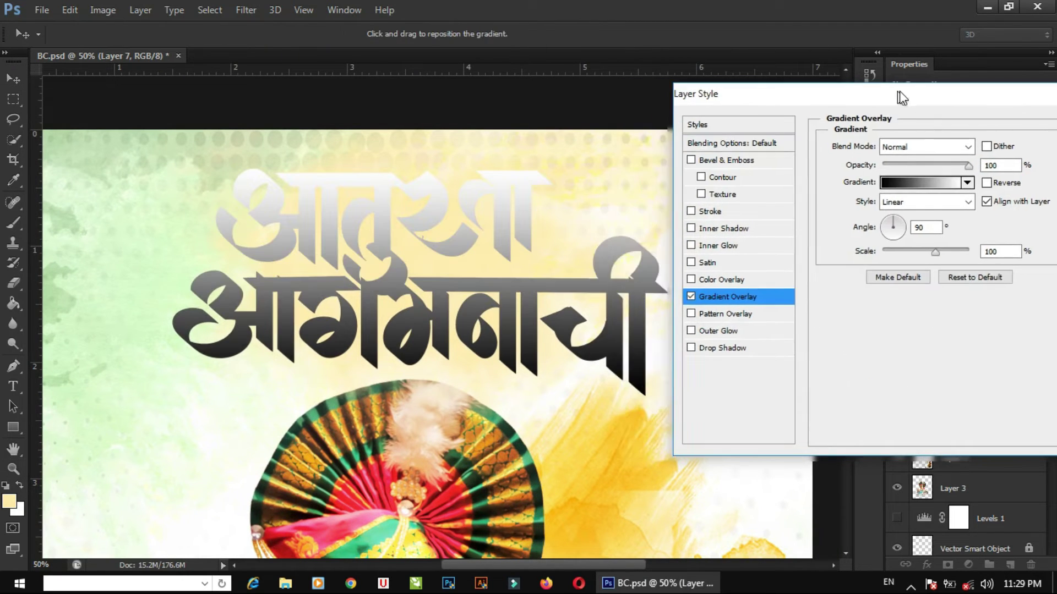
click(960, 183)
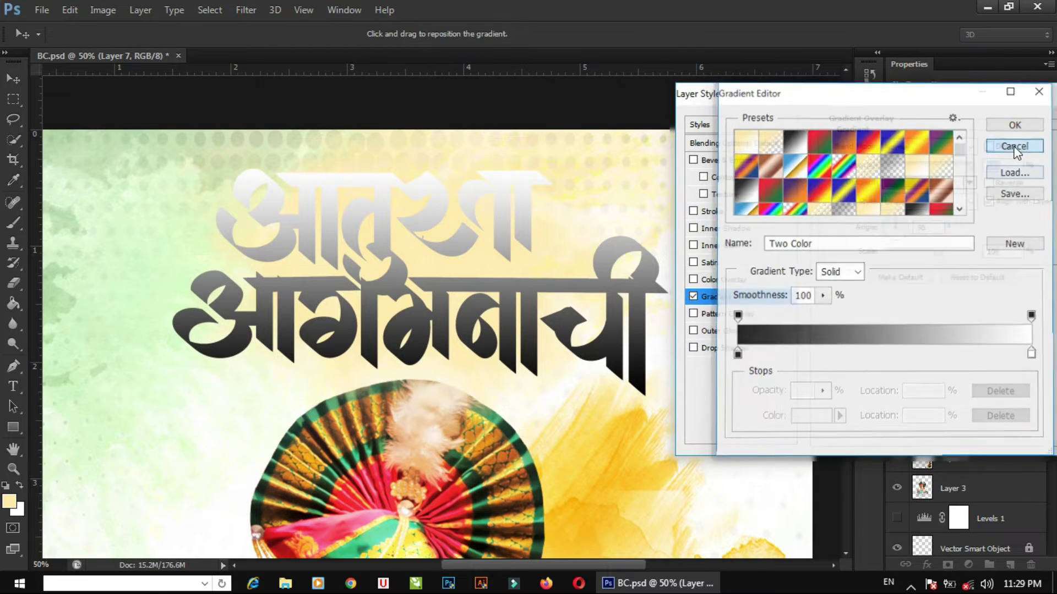
click(1017, 143)
Choose the Blue, Red, Yellow gradient preset for the title's overlay.
click(970, 183)
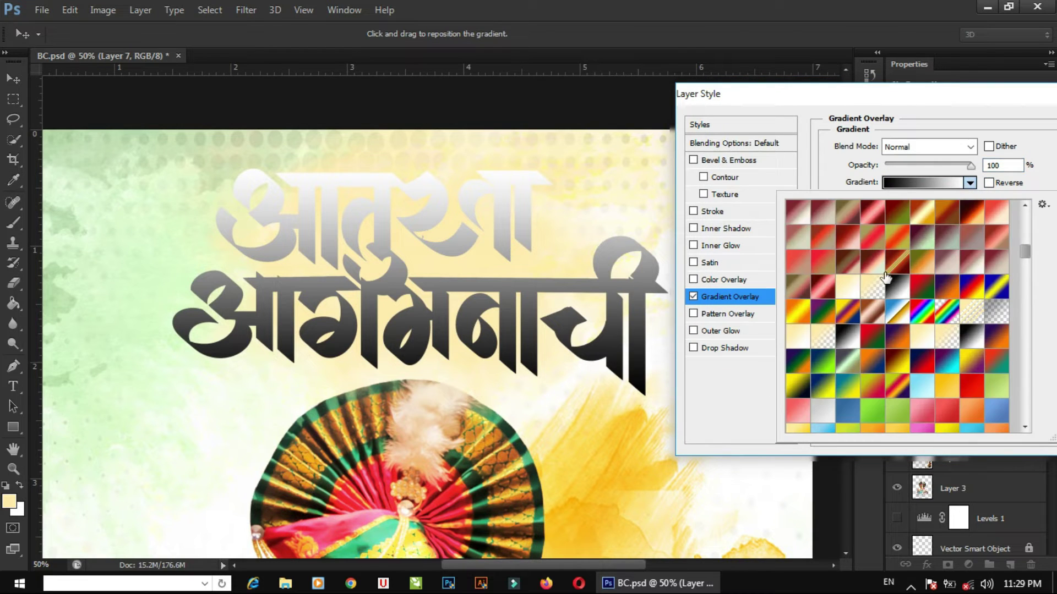
scroll(885, 277, down, 2)
click(948, 314)
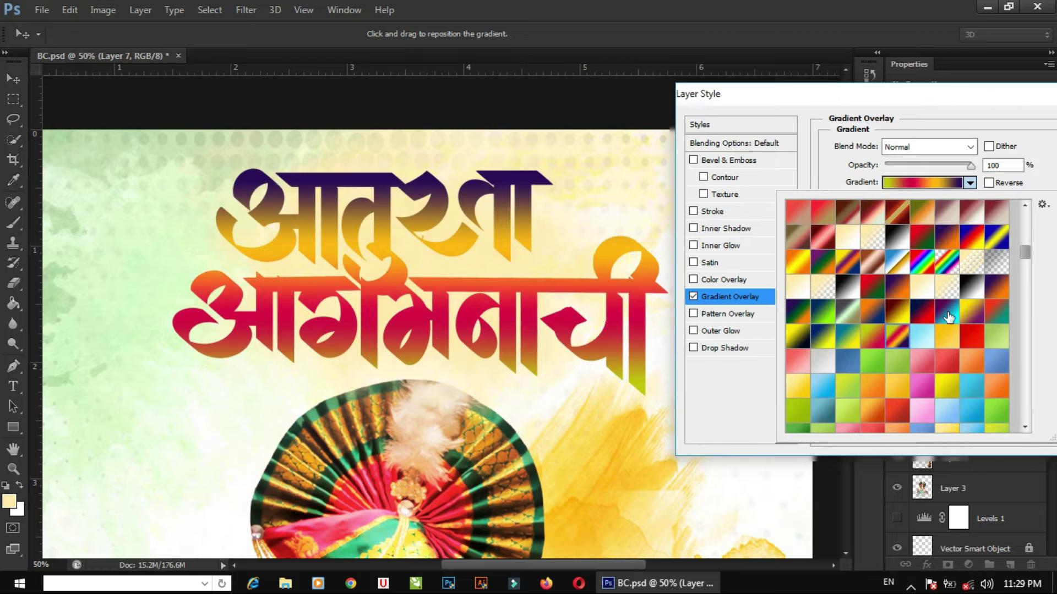
click(922, 319)
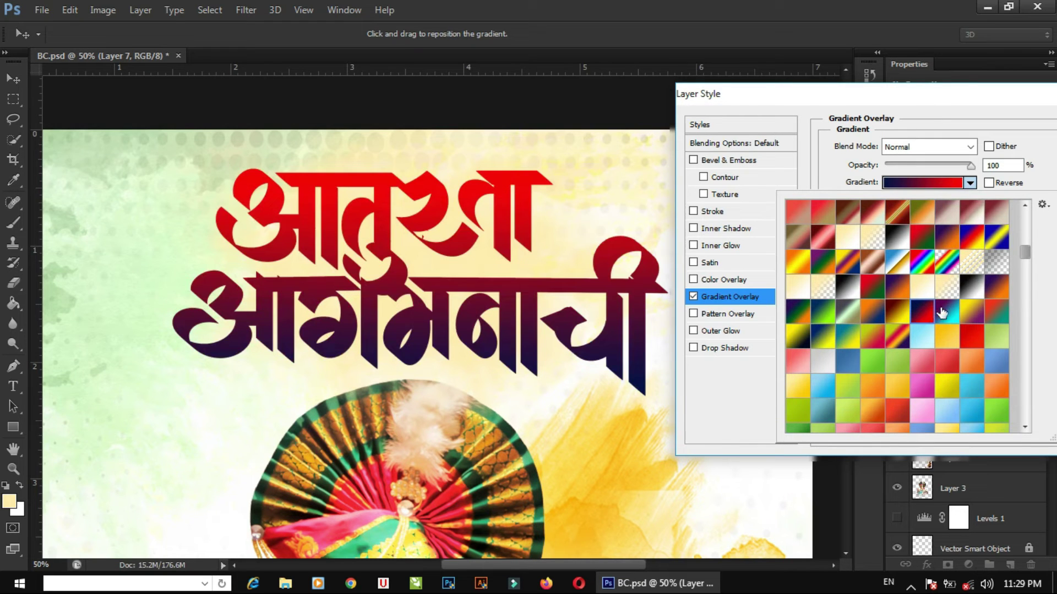
scroll(960, 300, up, 1)
scroll(960, 297, up, 1)
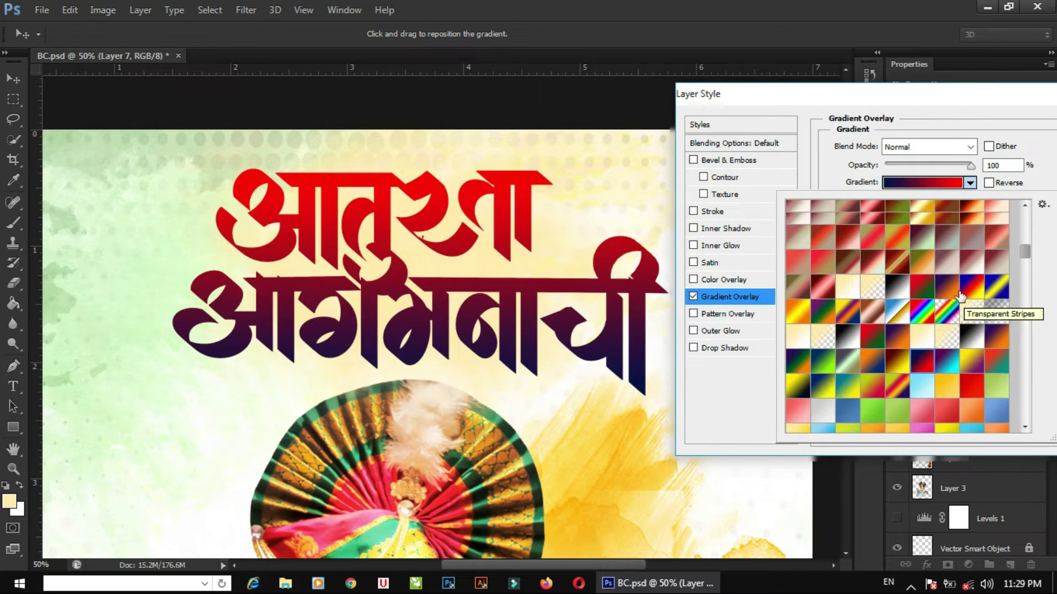
scroll(960, 297, up, 1)
click(924, 311)
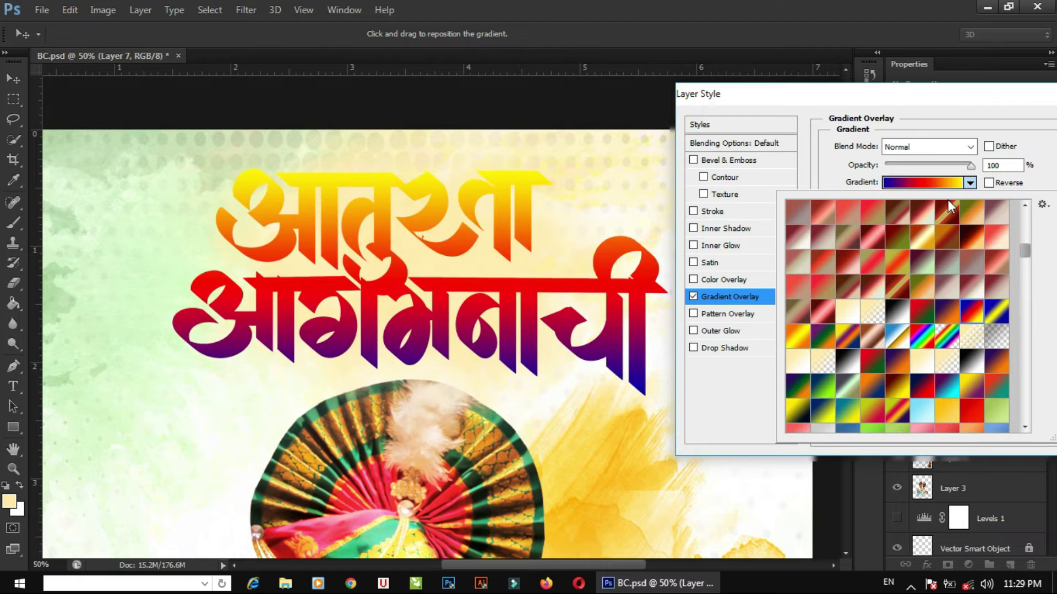
Change the gradient's yellow end stop to hot pink.
click(952, 183)
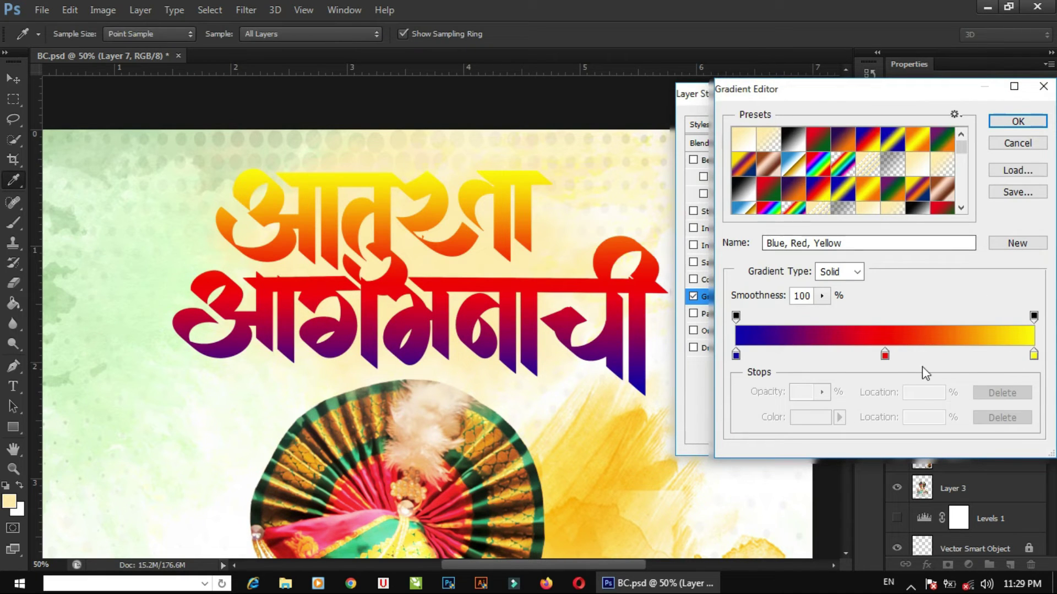
click(1034, 355)
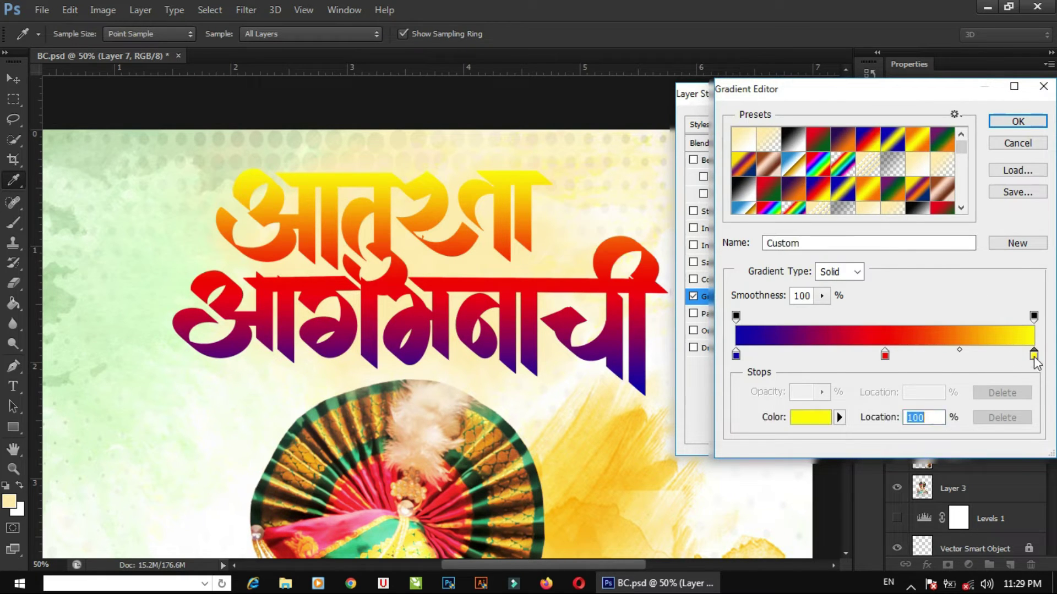
click(810, 418)
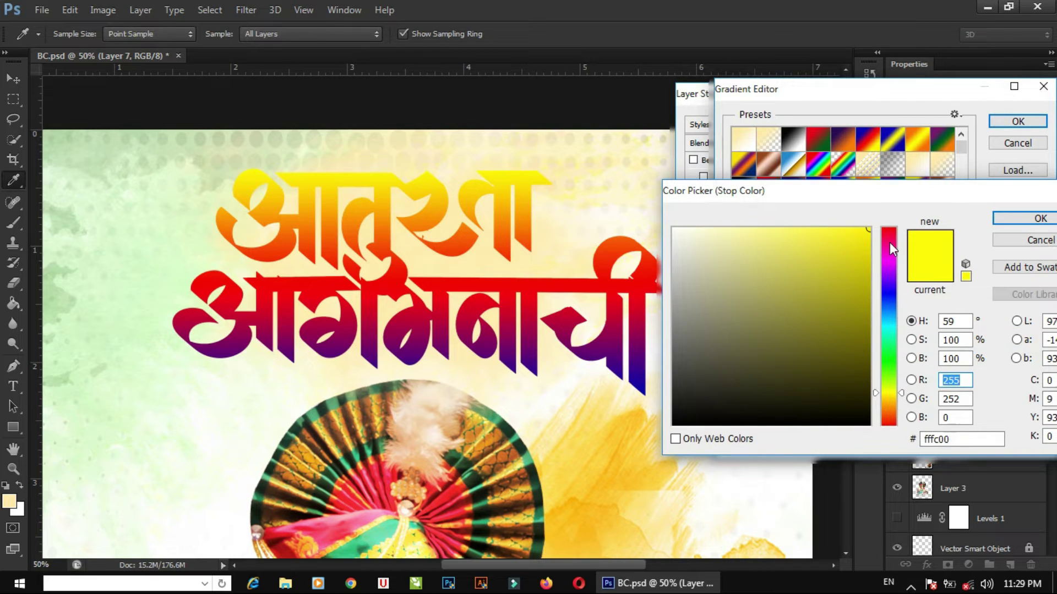
click(887, 260)
click(888, 245)
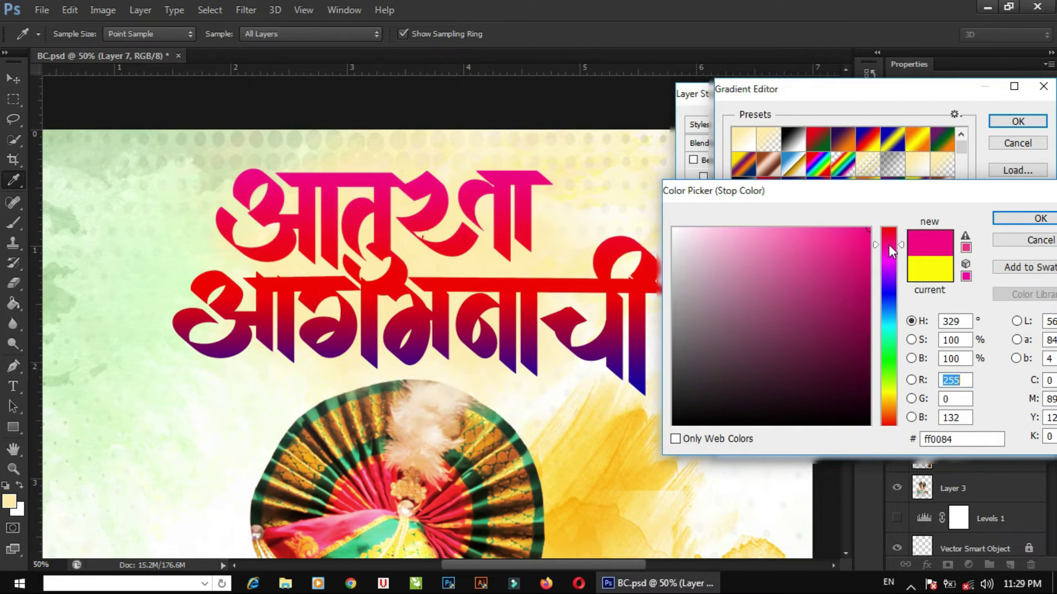
click(863, 242)
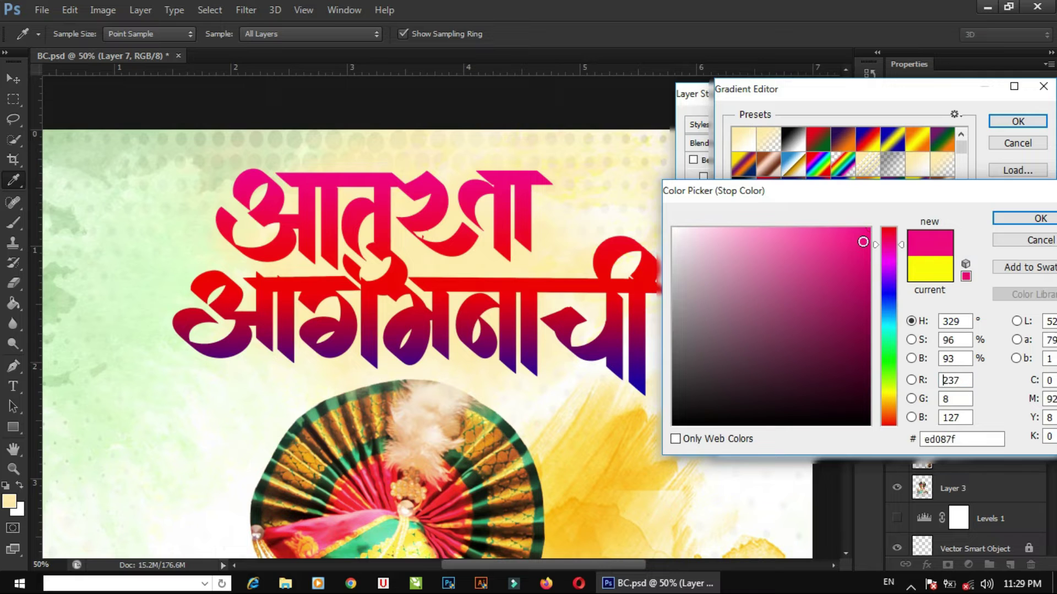
click(995, 218)
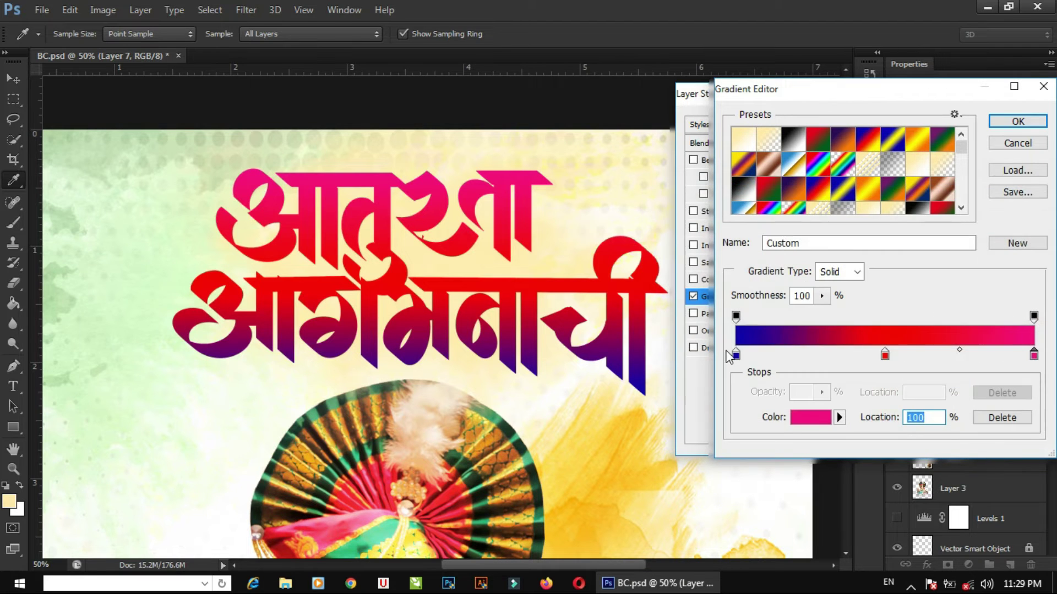
Change the gradient's blue start stop to a dark navy shade.
click(735, 355)
click(810, 417)
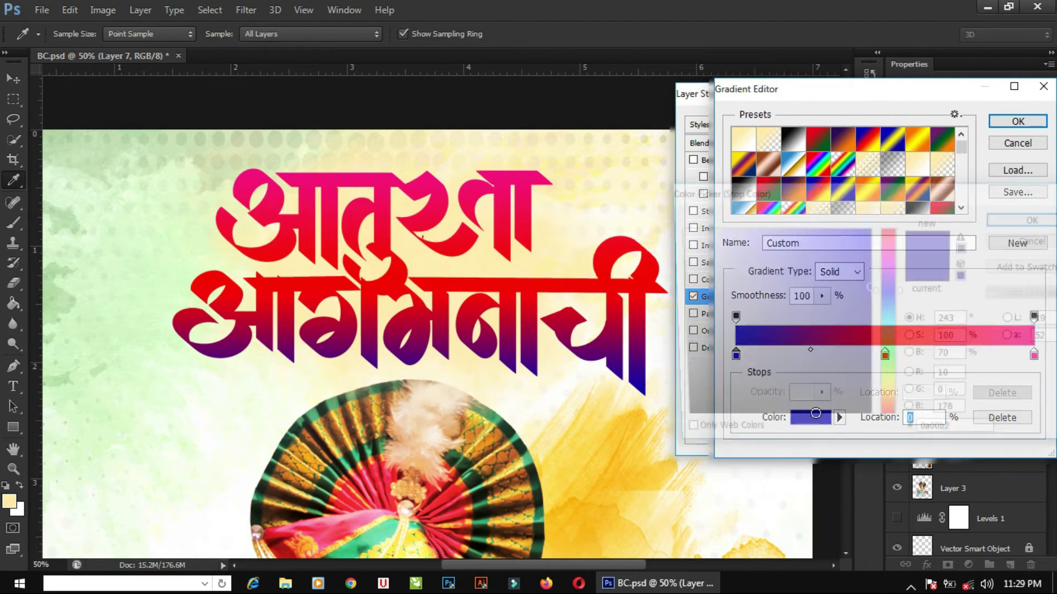
click(835, 346)
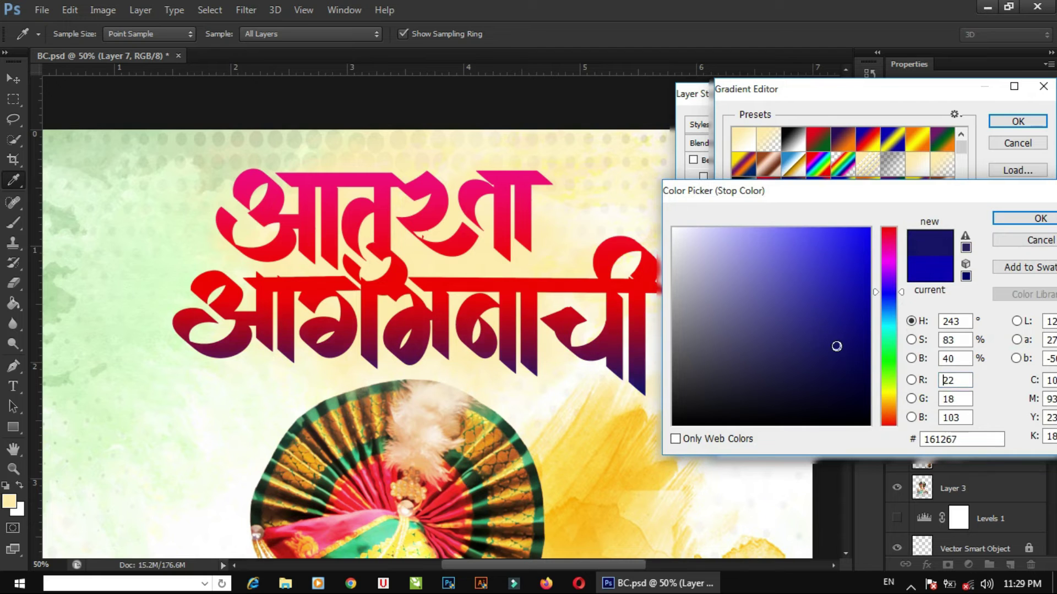
click(1040, 218)
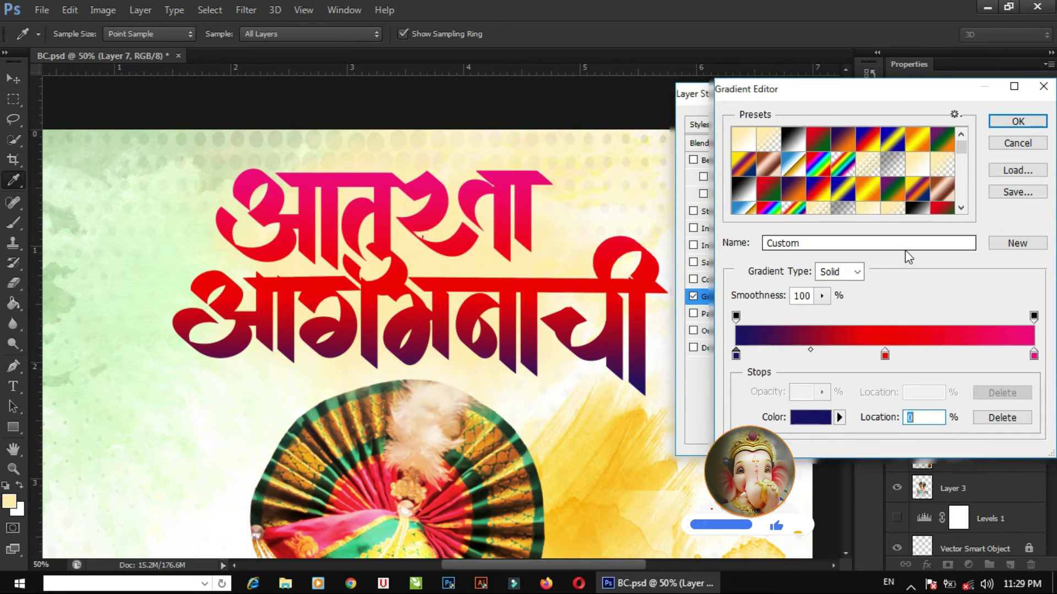
Recolour the red middle stop to deep magenta-purple and accept the purple-to-pink gradient.
click(885, 355)
click(815, 419)
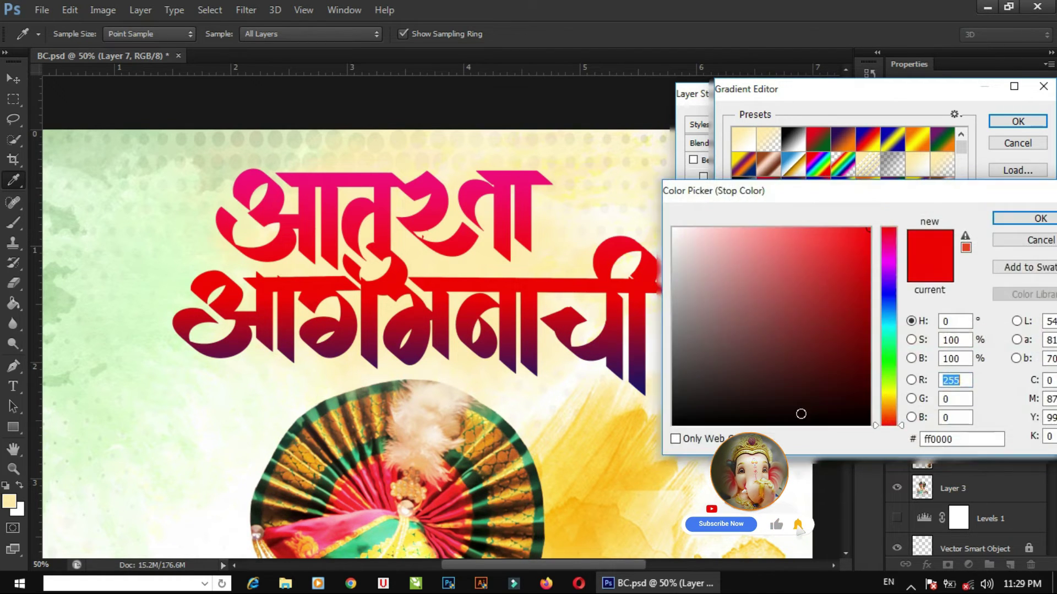
click(887, 250)
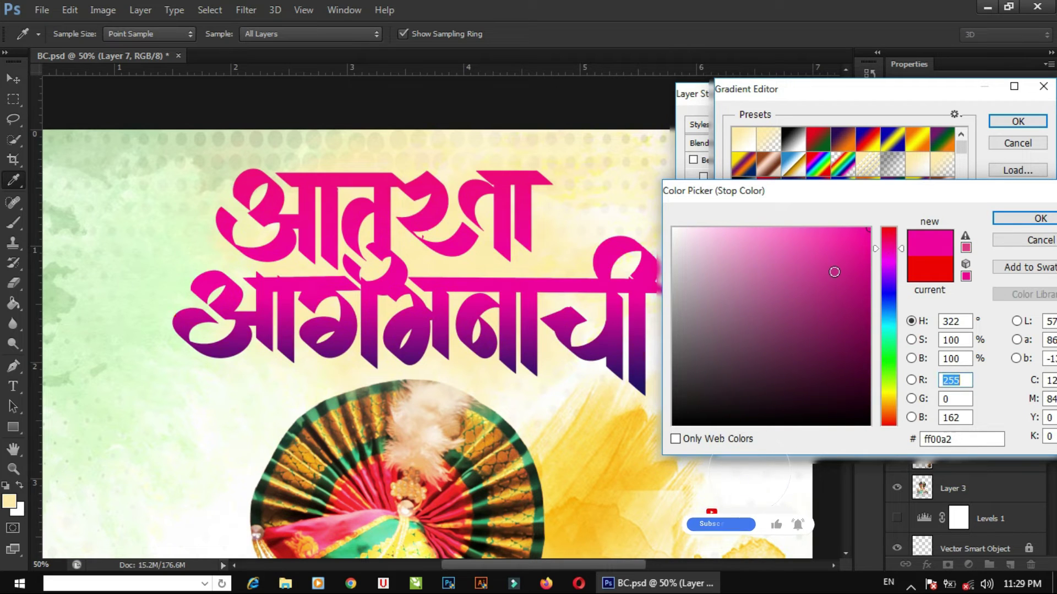
click(832, 277)
click(855, 328)
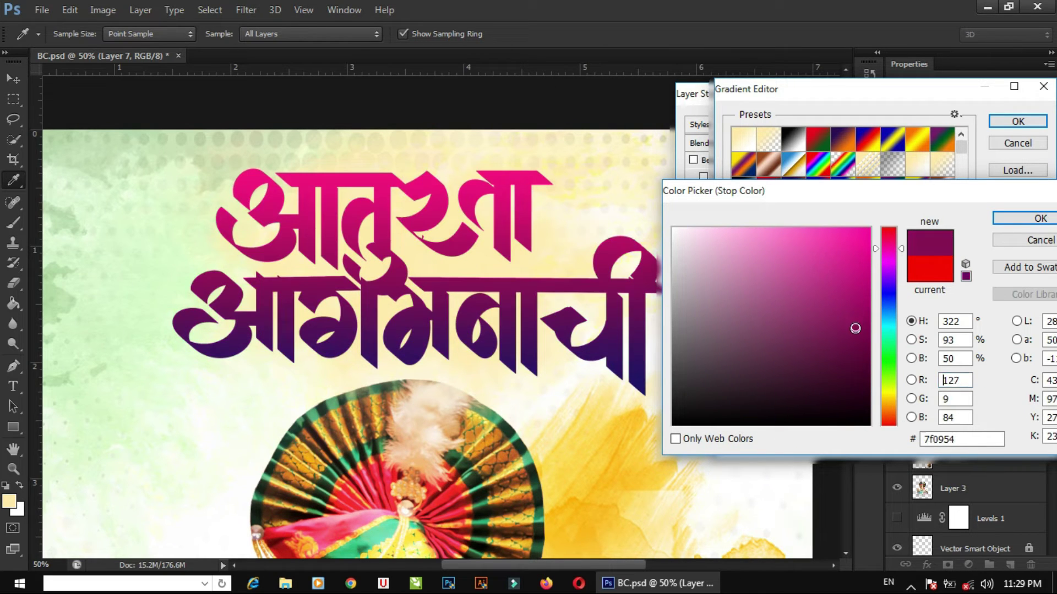
click(886, 243)
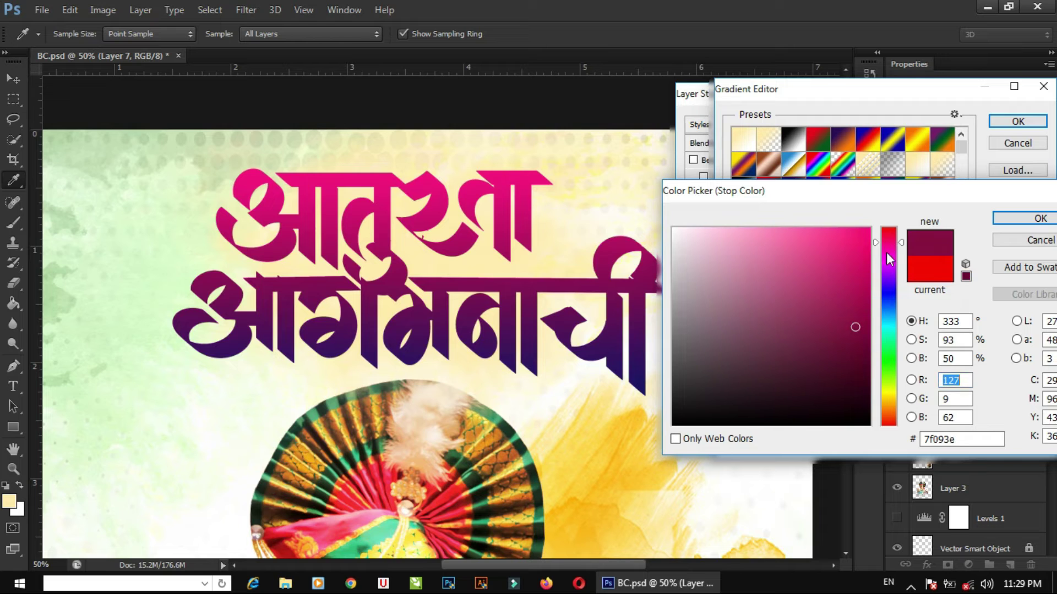
mouse_move(865, 307)
mouse_down()
mouse_move(847, 300)
mouse_move(845, 280)
mouse_move(866, 246)
mouse_up()
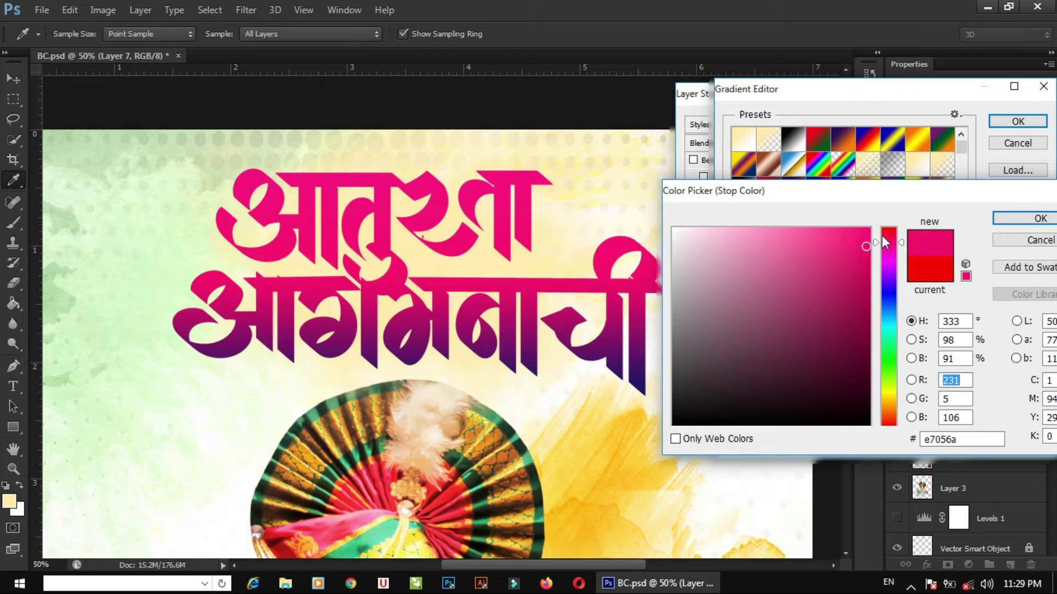
click(1025, 218)
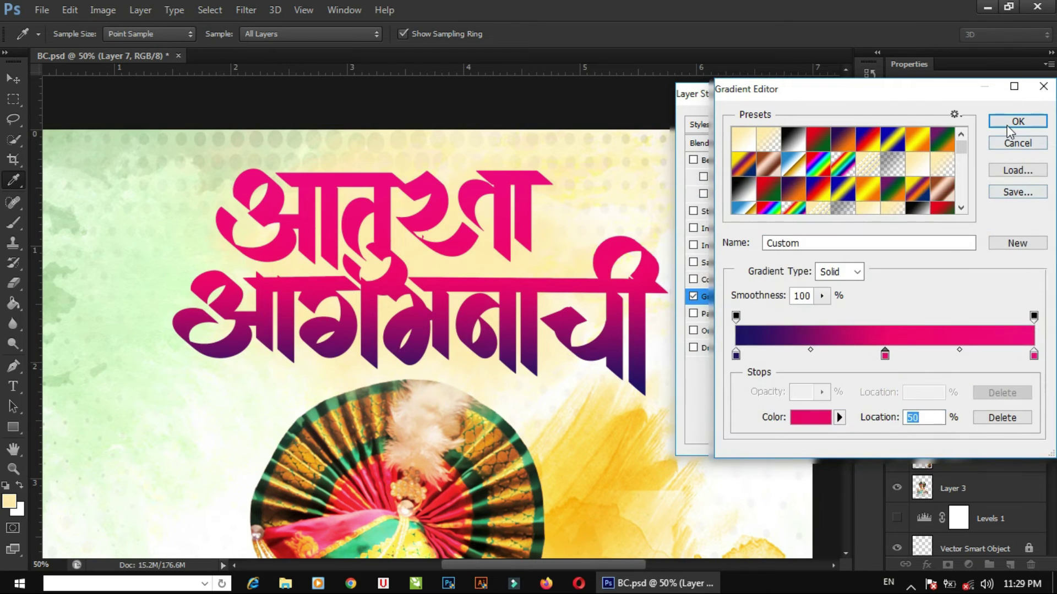
click(1016, 122)
Enable Bevel & Emboss as an Outer Bevel with Depth 1000 and Soften 16.
click(732, 160)
click(918, 147)
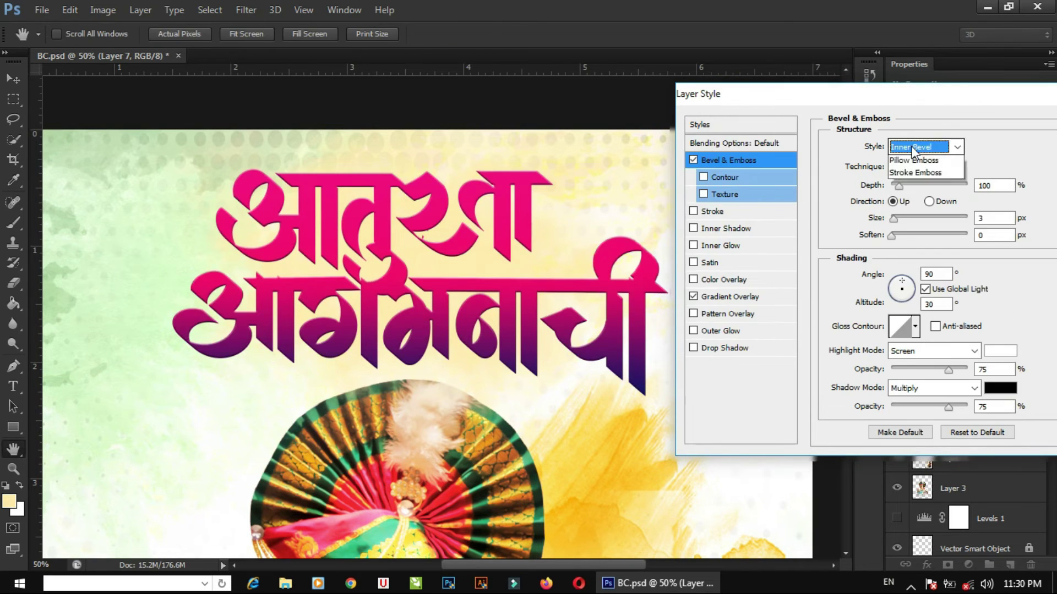
click(914, 159)
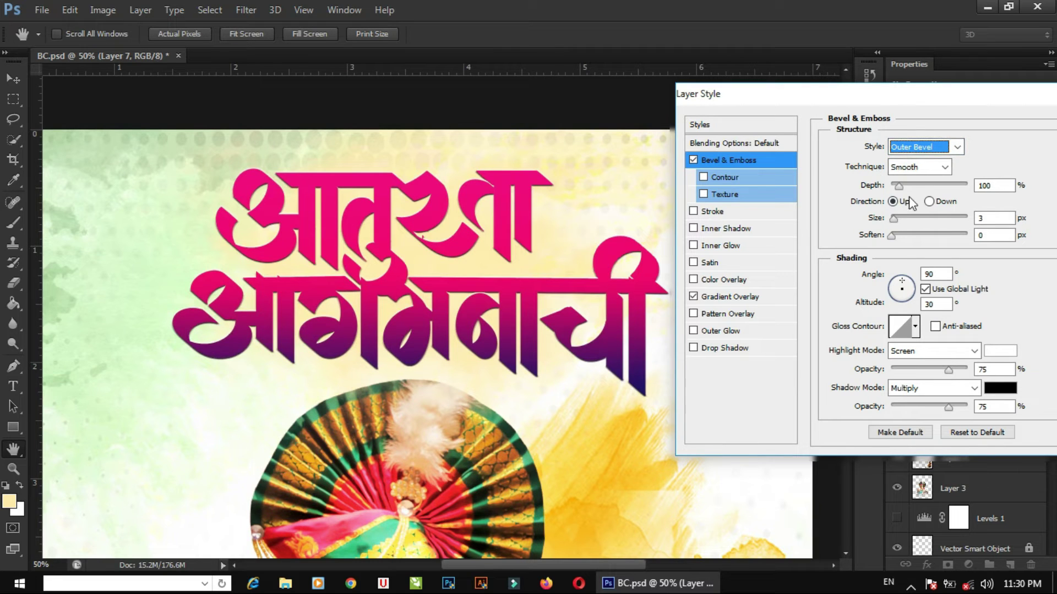
drag(898, 185, 985, 184)
drag(891, 235, 971, 235)
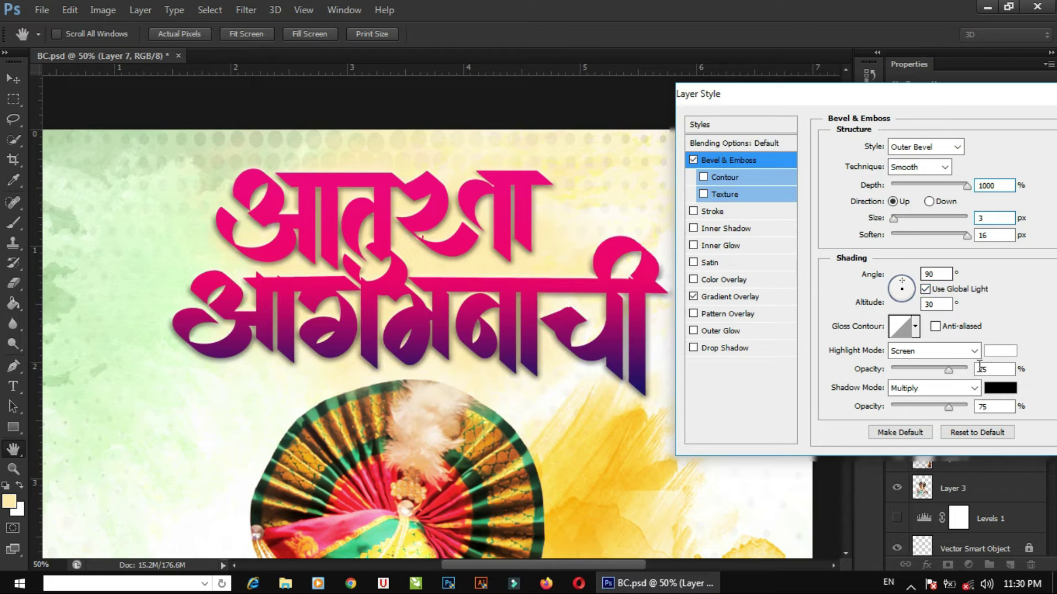
Set both the bevel highlight and shadow colours to orange ffb400.
click(1000, 350)
drag(890, 381, 888, 402)
click(869, 228)
click(1014, 218)
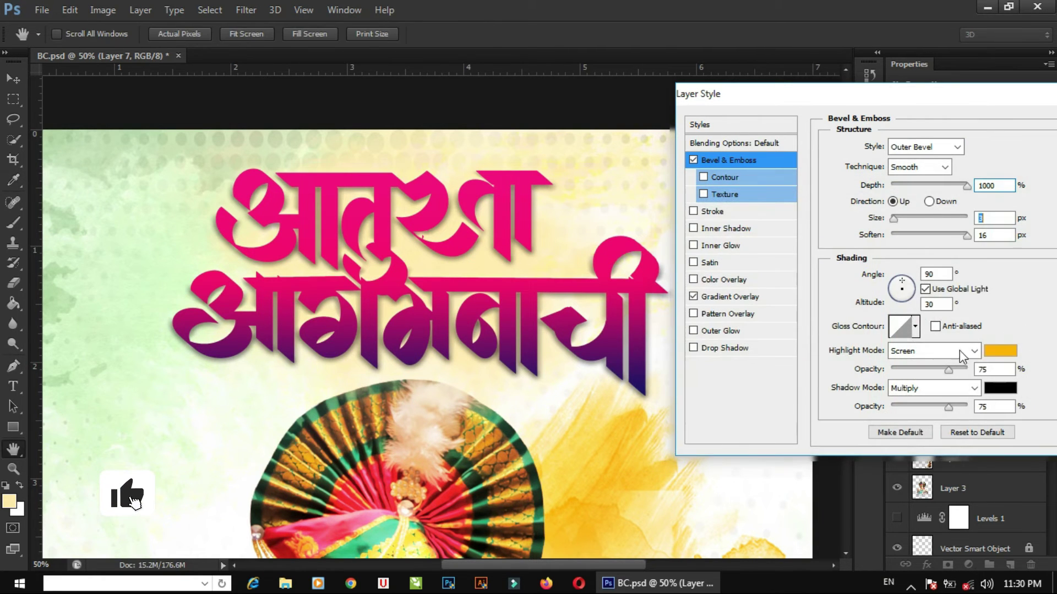
click(998, 386)
drag(896, 392, 888, 402)
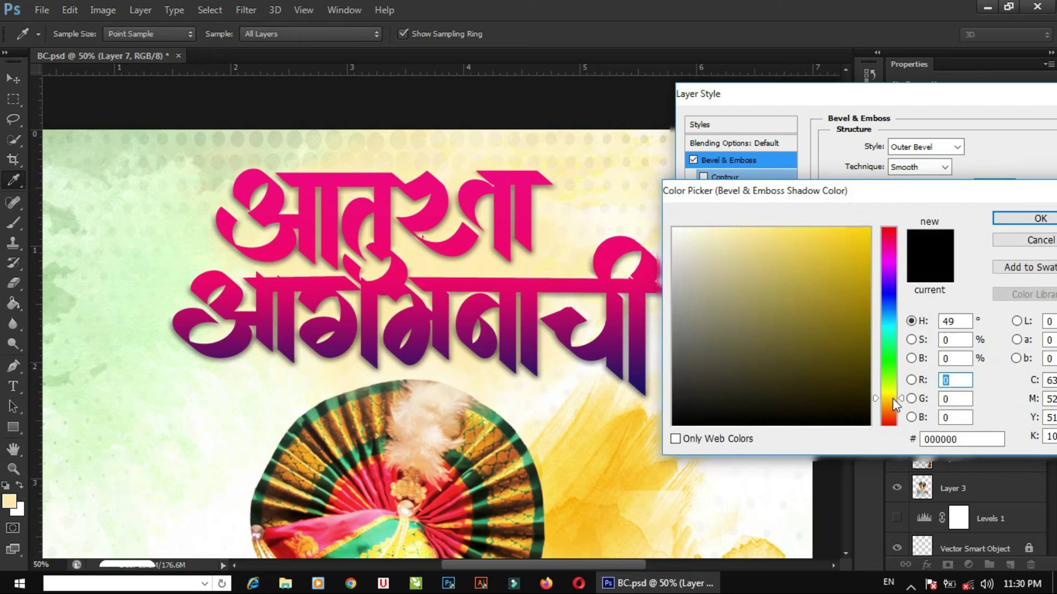
click(869, 227)
click(1024, 219)
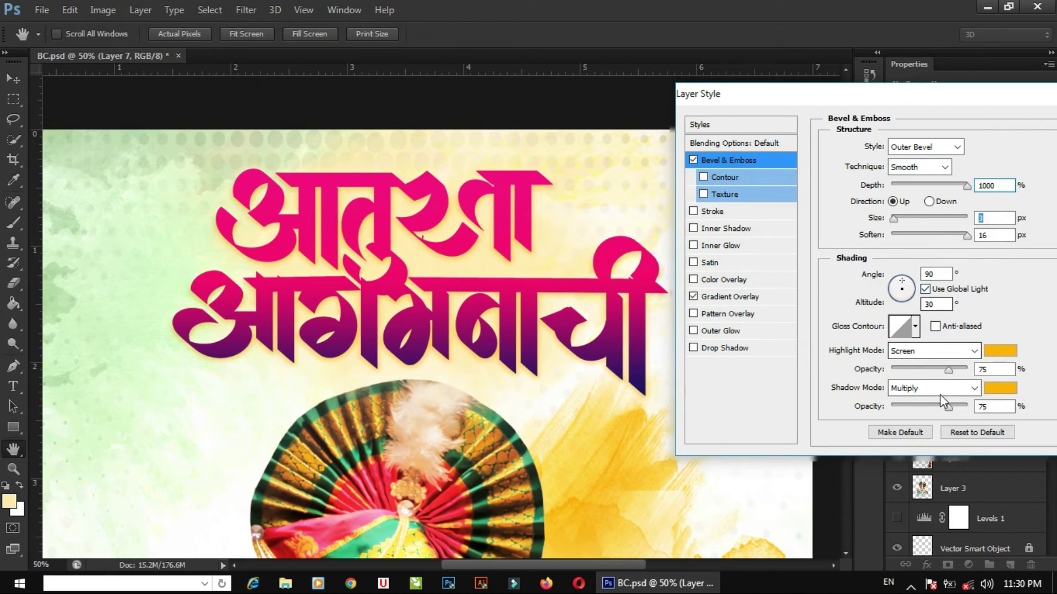
Adjust the bevel shadow opacity, set Size to 4 px, and apply the style.
mouse_move(948, 407)
mouse_down()
mouse_move(932, 408)
mouse_move(969, 407)
mouse_up()
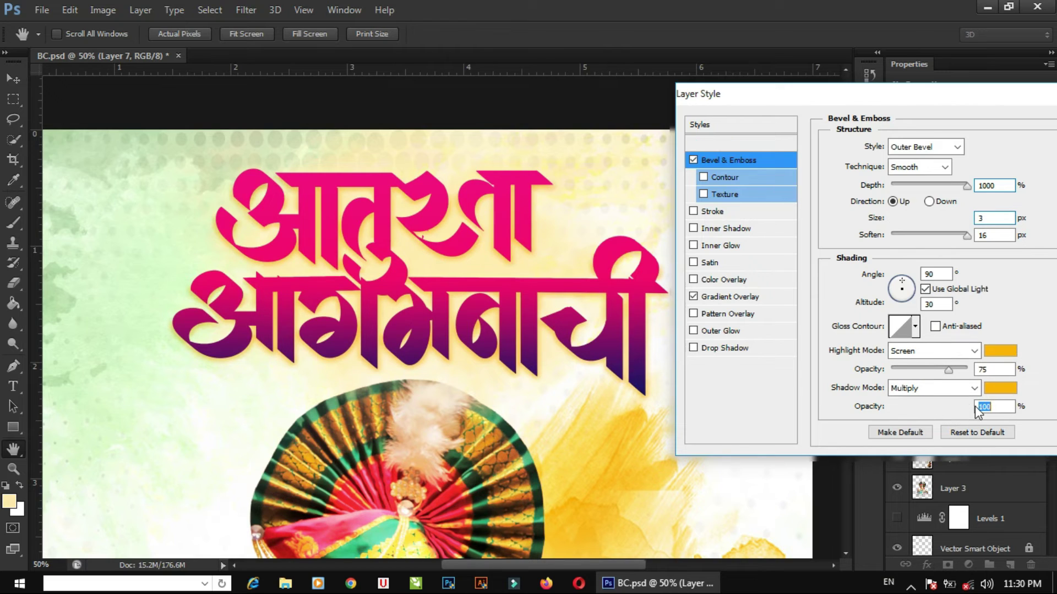
mouse_move(948, 370)
mouse_down()
mouse_move(981, 370)
mouse_move(951, 371)
mouse_up()
drag(893, 219, 894, 220)
drag(995, 93, 904, 113)
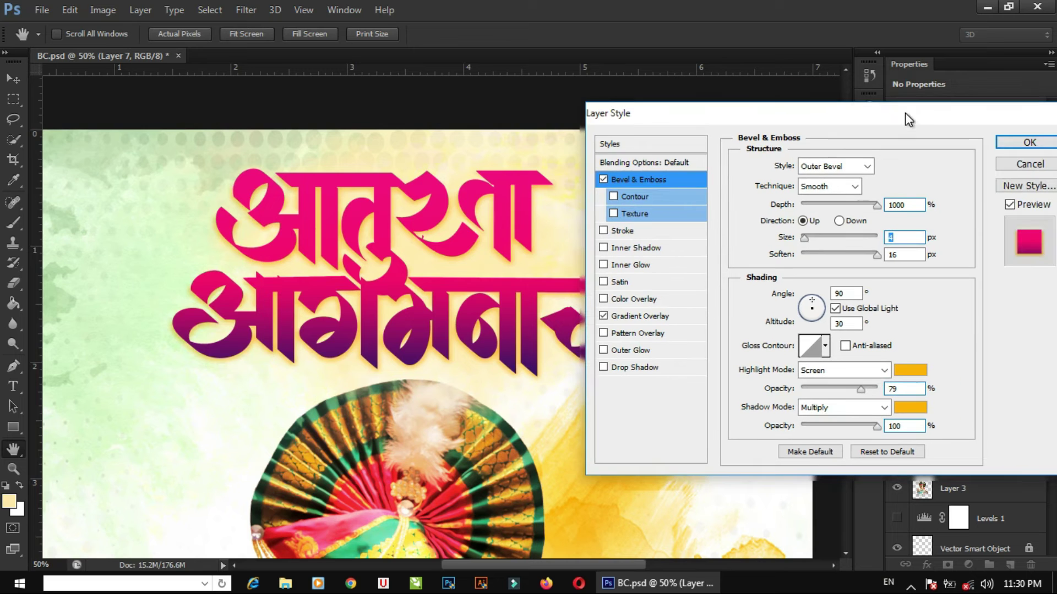
click(1015, 146)
Zoom in on the styled title, then back out to view the whole poster.
click(386, 220)
click(390, 267)
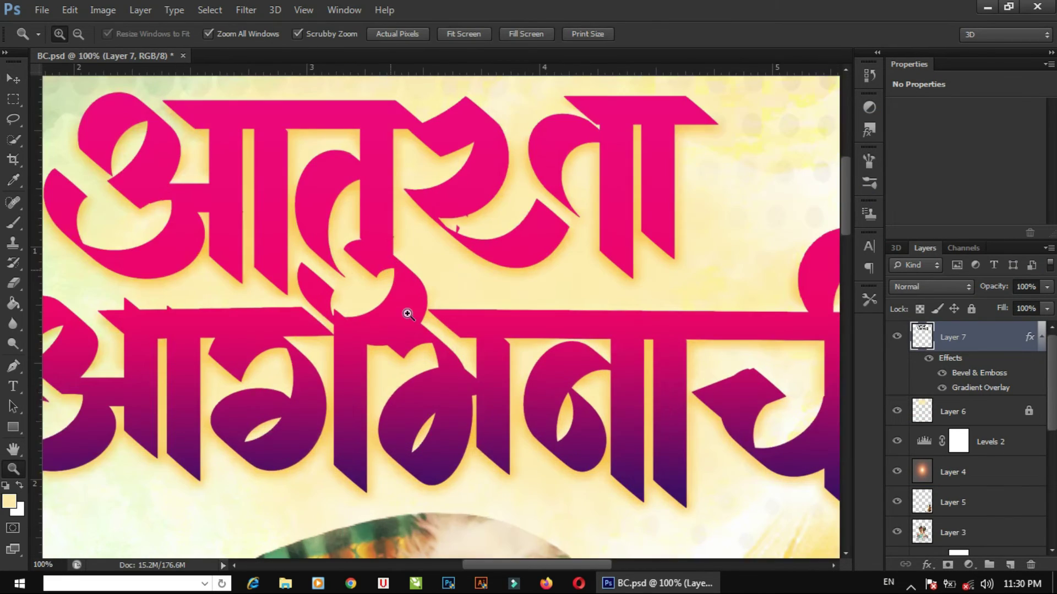
alt+click(410, 320)
alt+click(419, 316)
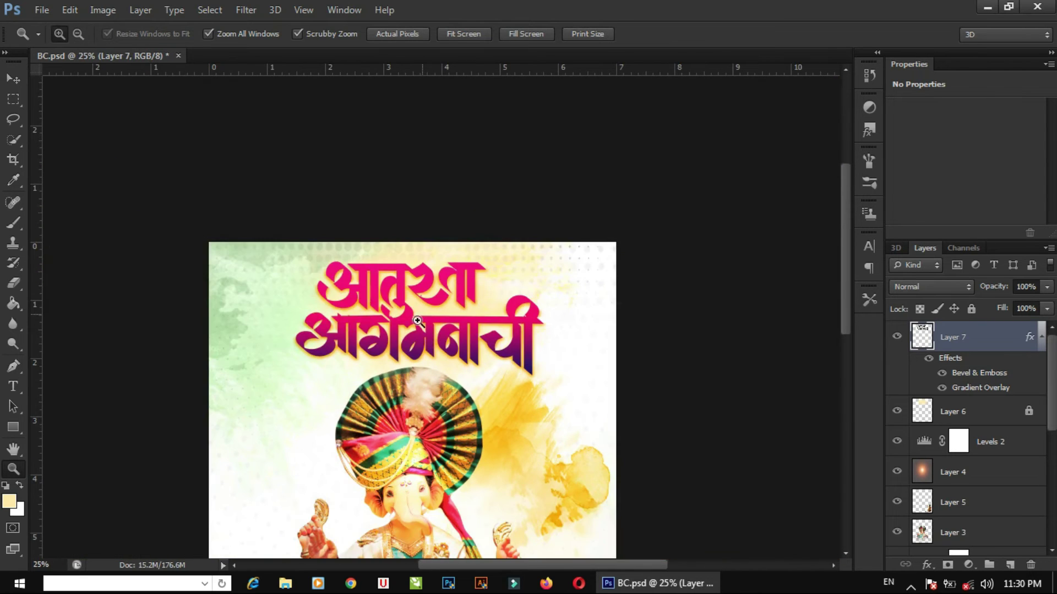
click(425, 315)
mouse_move(488, 521)
mouse_down()
mouse_move(443, 350)
mouse_move(509, 457)
mouse_up()
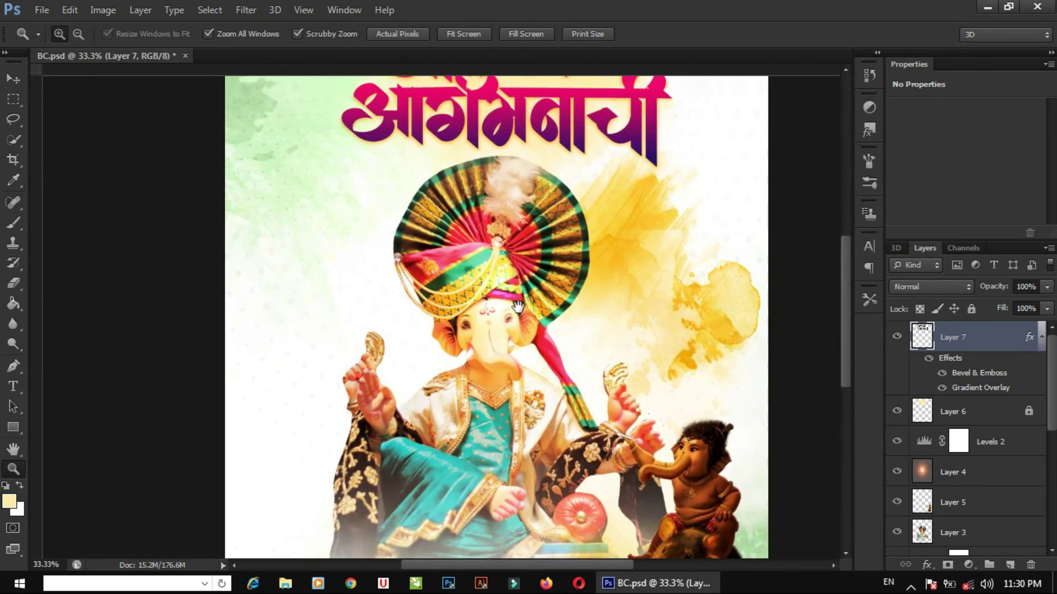
drag(545, 308, 516, 307)
click(516, 307)
Apply Levels with midtone input 0.84 to the title layer, then start Save As.
key(v)
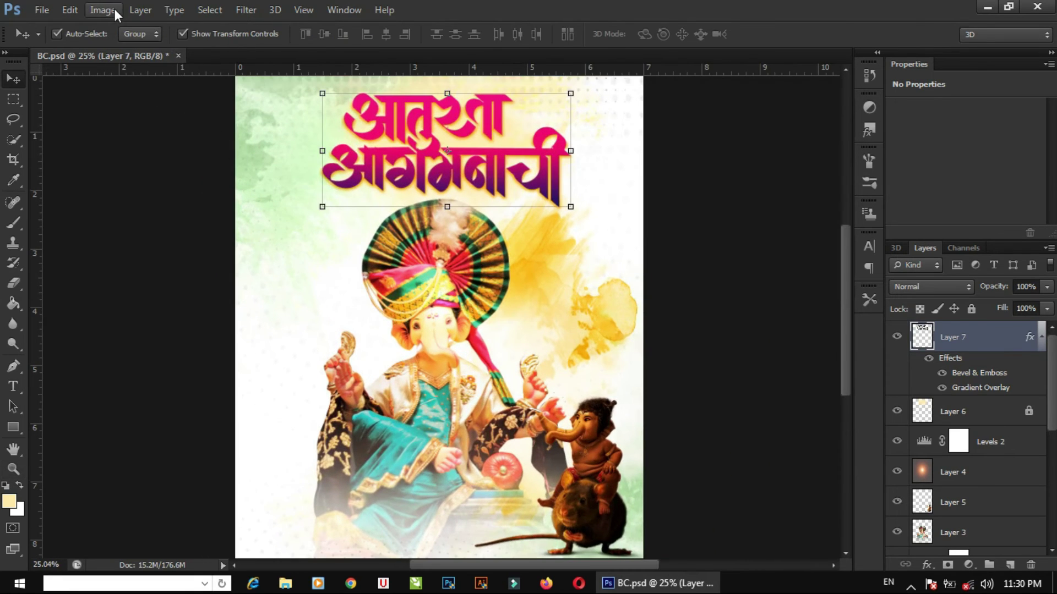
click(104, 10)
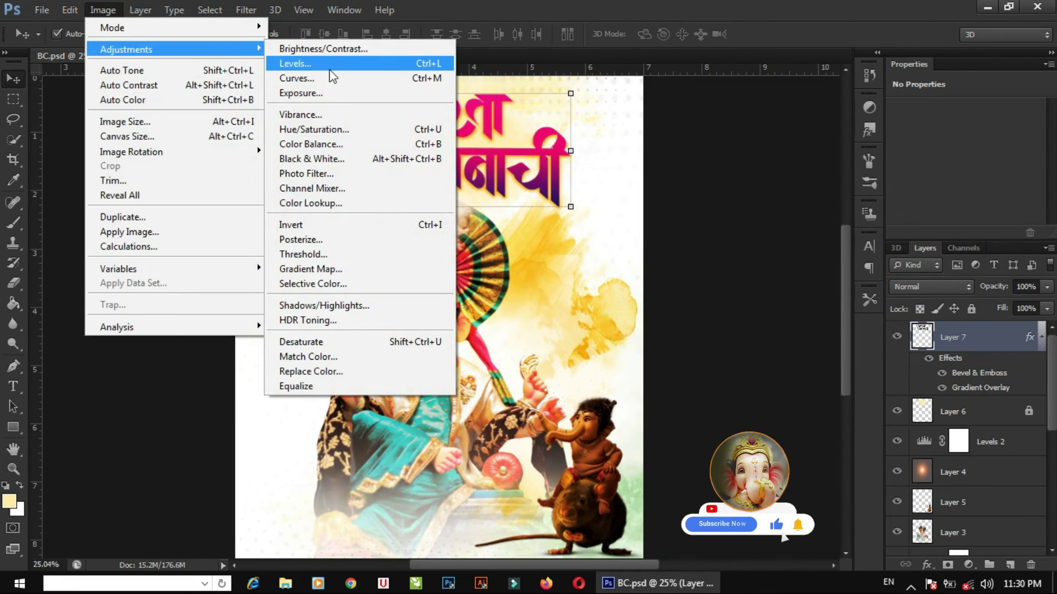
click(330, 70)
drag(481, 96, 757, 152)
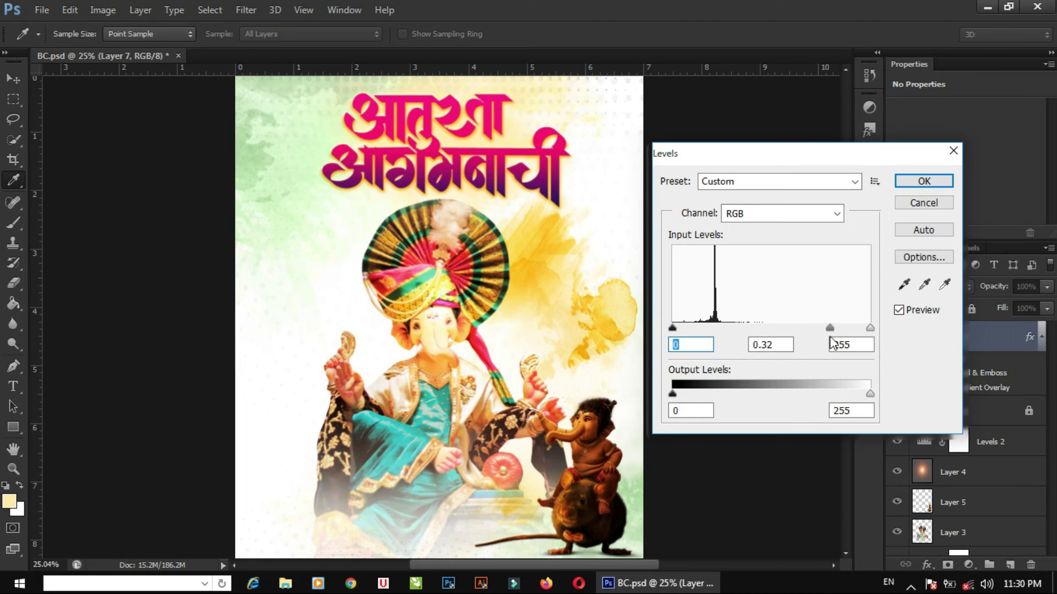
click(782, 329)
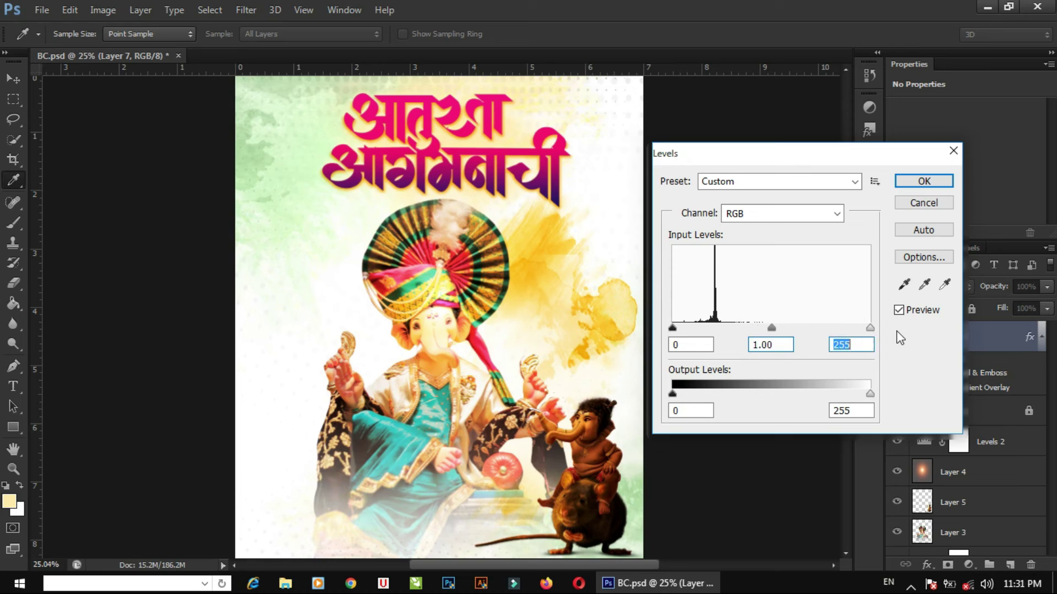
mouse_move(869, 394)
mouse_down()
mouse_move(838, 394)
mouse_move(889, 395)
mouse_up()
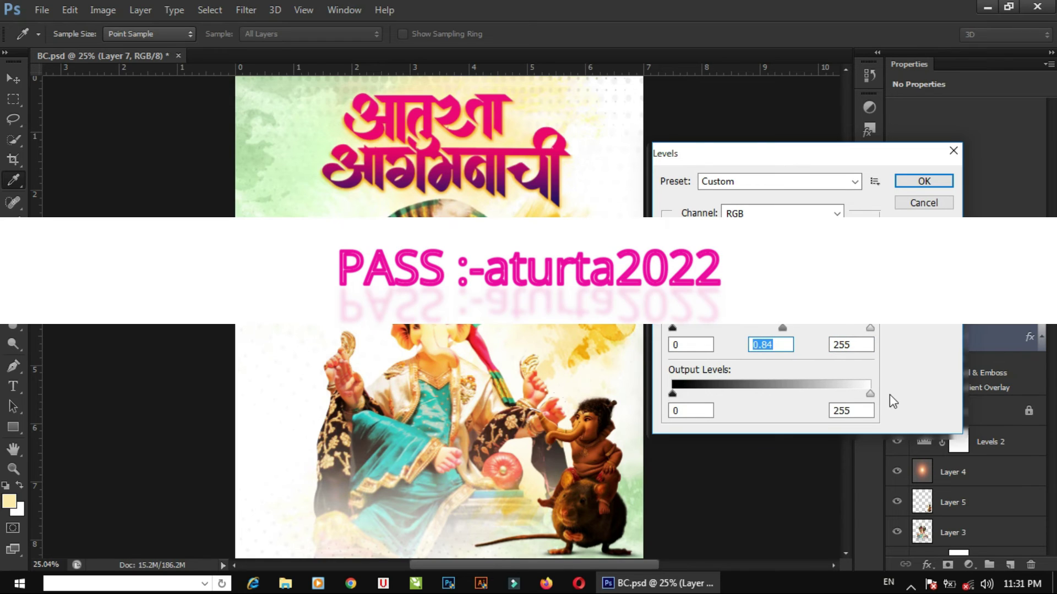
click(914, 204)
key(v)
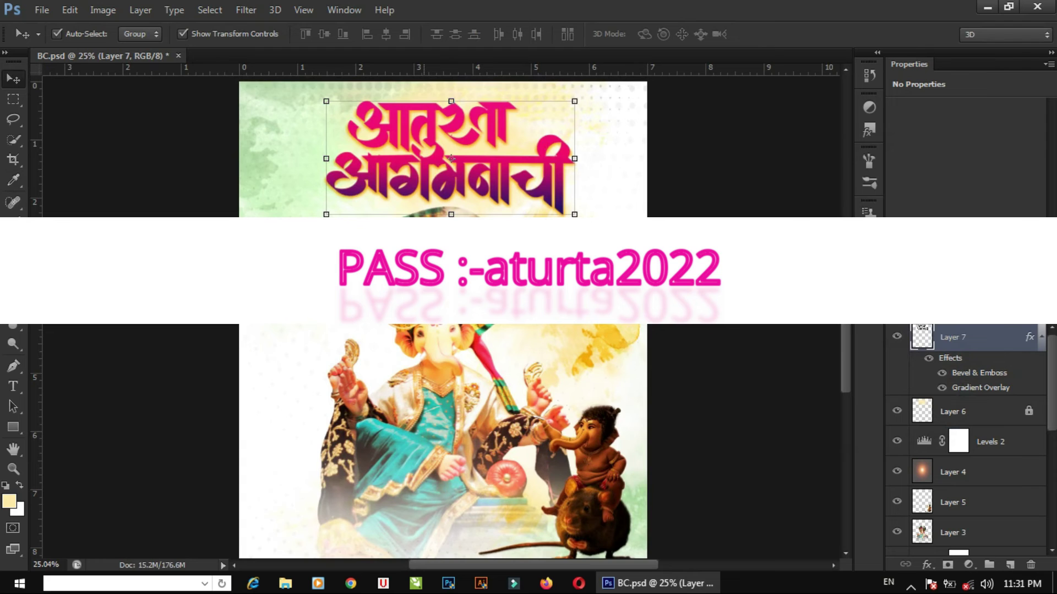
key(ctrl+shift+s)
Save the poster to the Desktop as a JPEG at Quality 12 (Maximum).
click(44, 120)
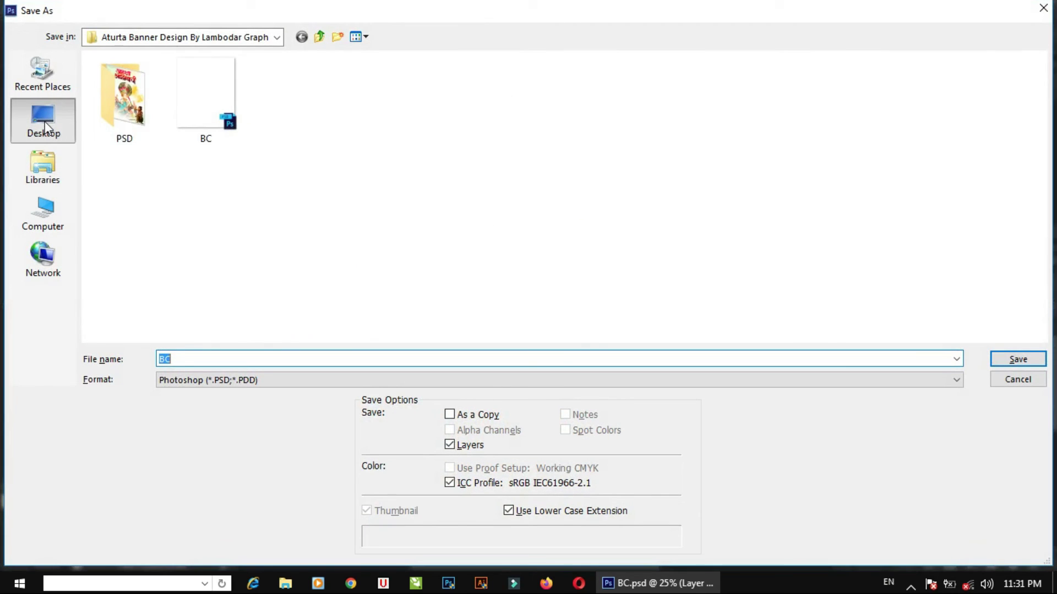
click(199, 379)
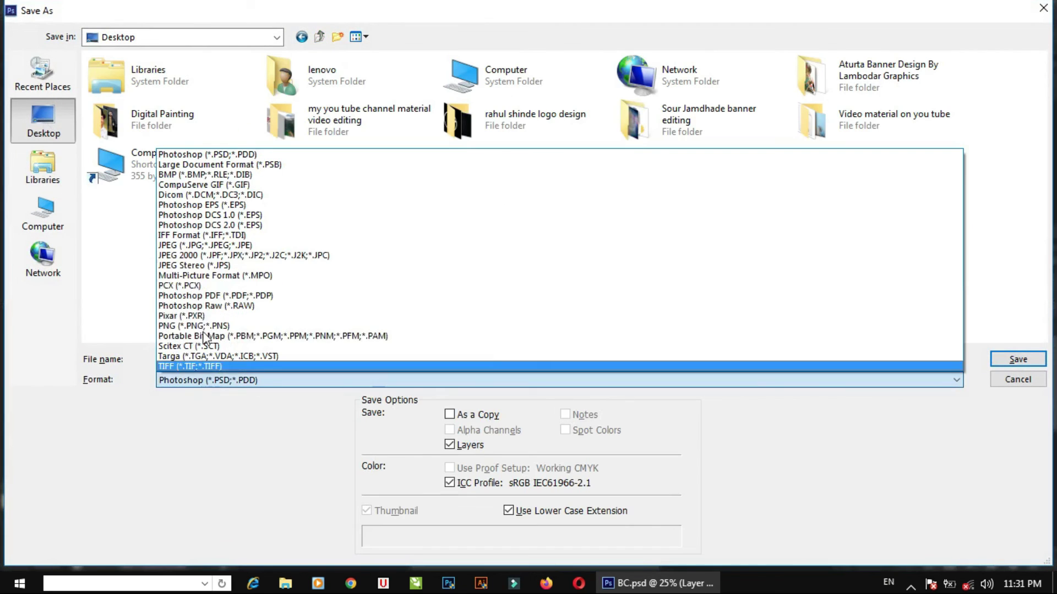
click(204, 248)
click(1012, 358)
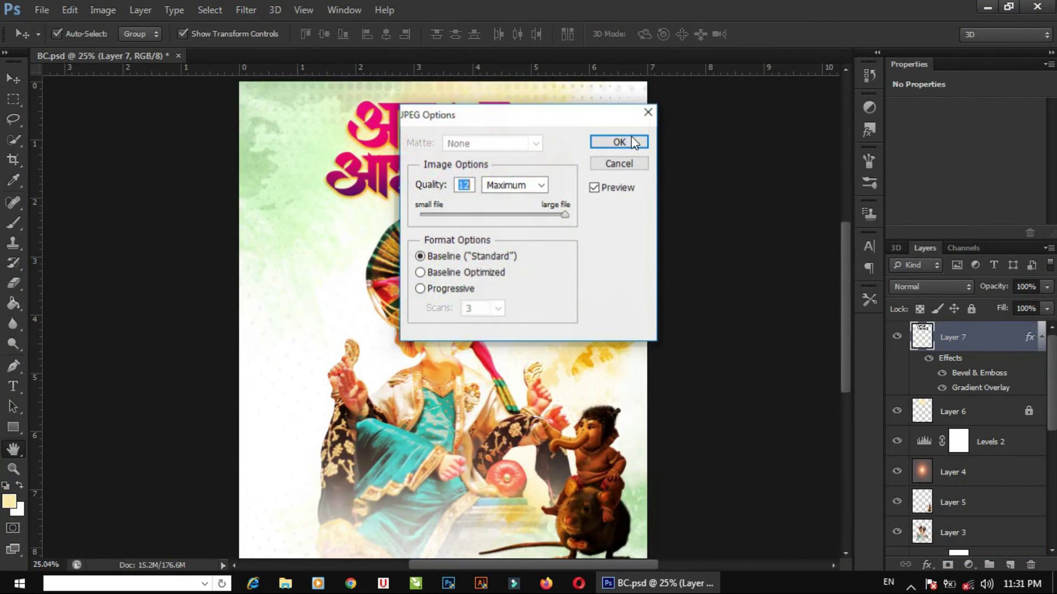
click(633, 142)
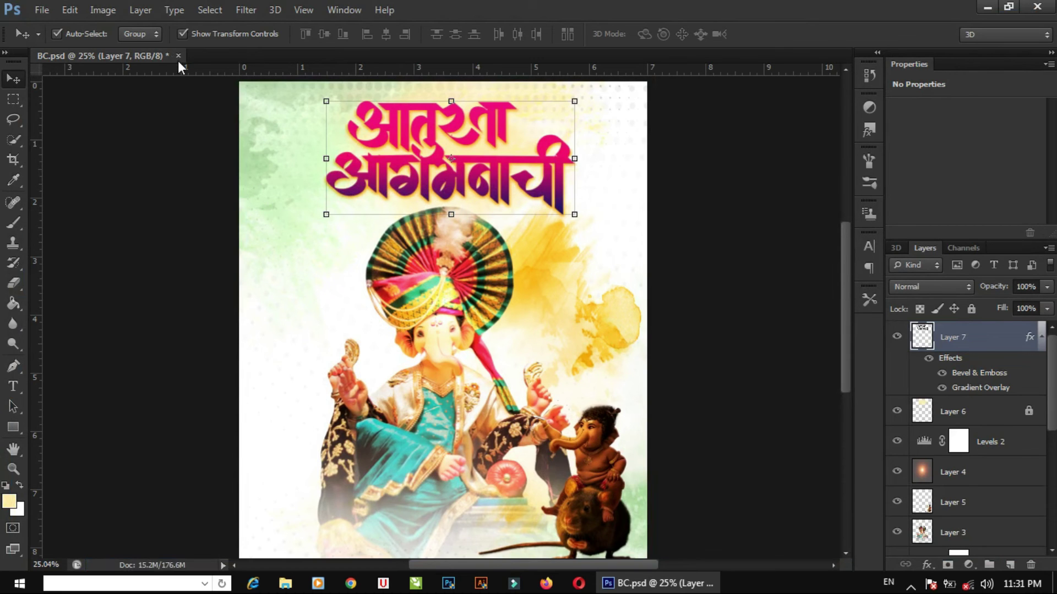
Close BC.psd without saving the layered file and minimise Photoshop.
click(178, 55)
click(494, 226)
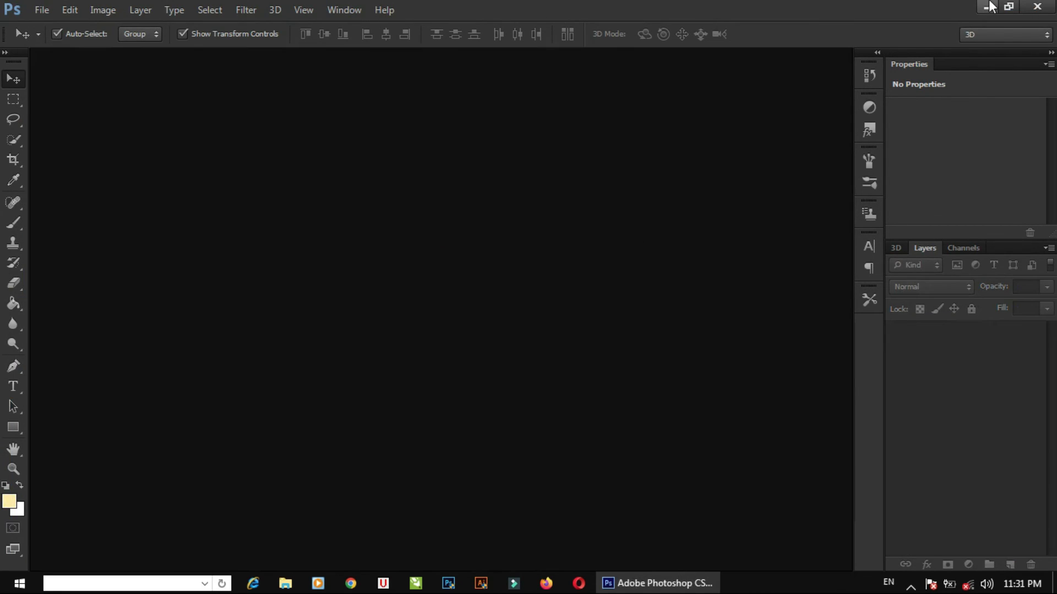
click(988, 7)
right_click(480, 115)
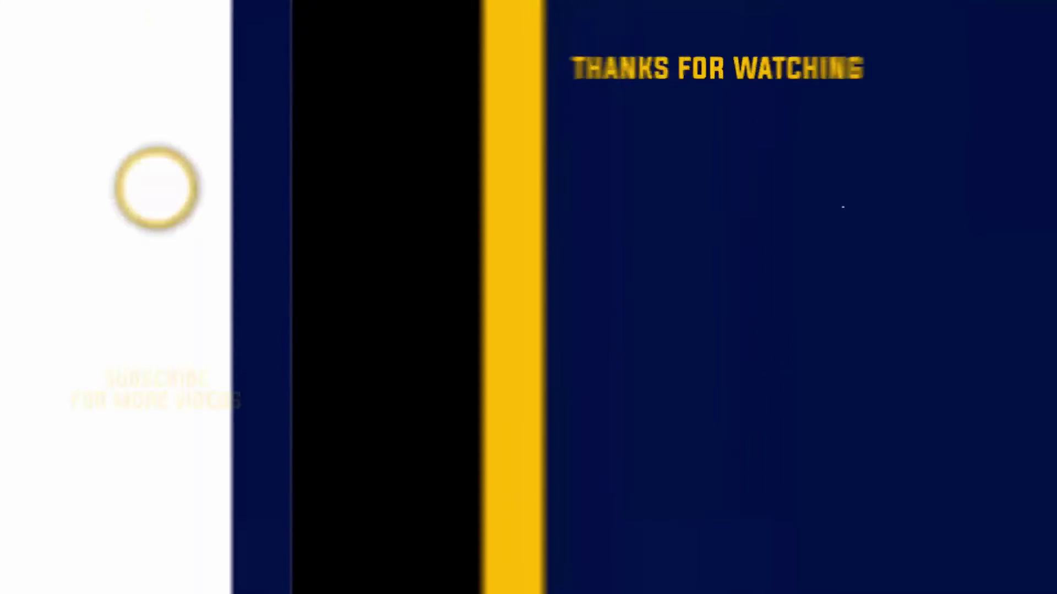